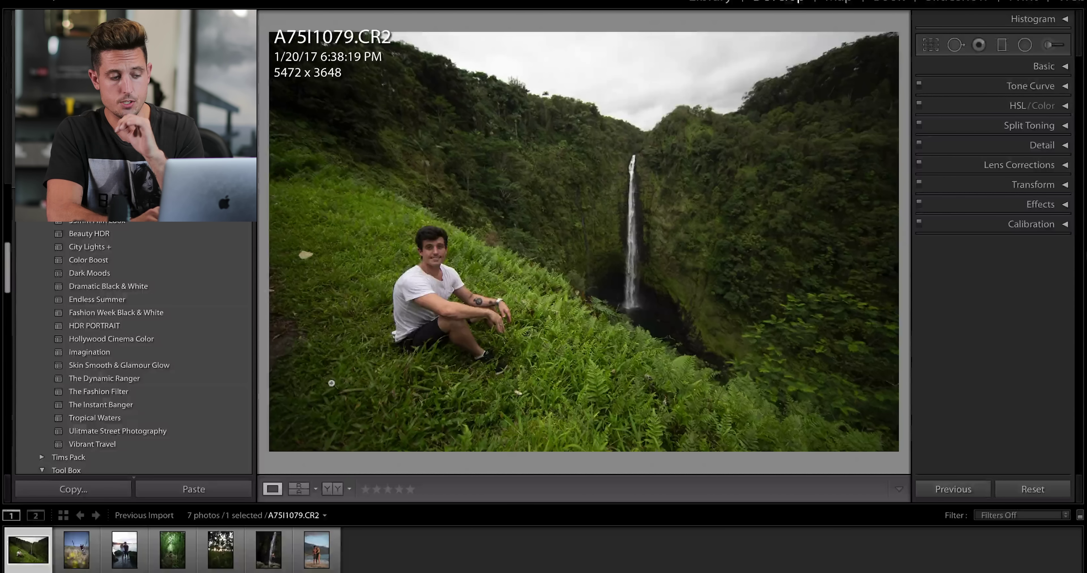
Try The Fashion Filter preset in Before/After view, then undo it to restore the original greens
{"action": "left_click", "coordinate": [205, 394]}
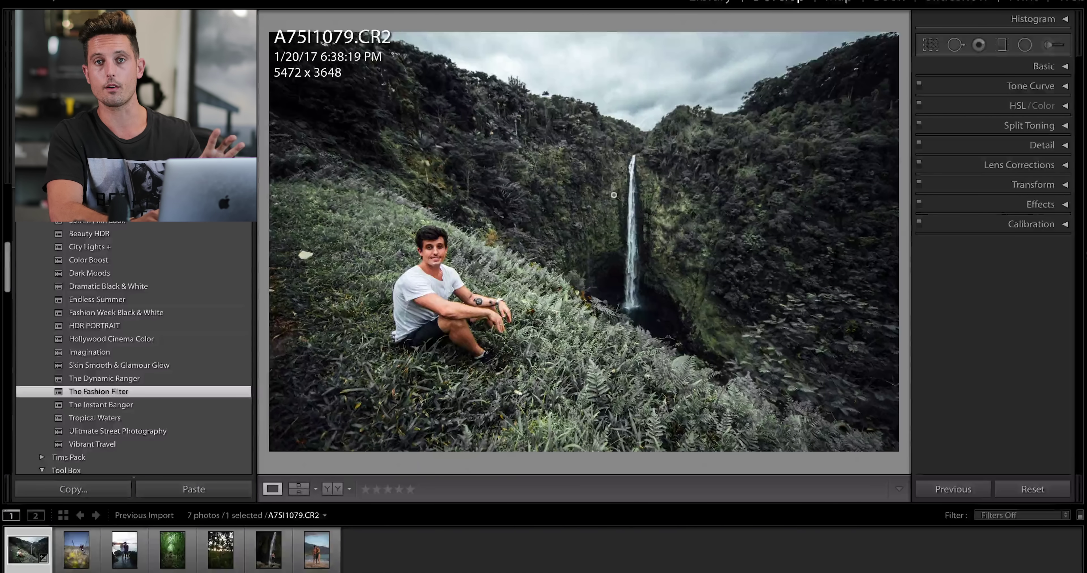
{"action": "left_click", "coordinate": [337, 490]}
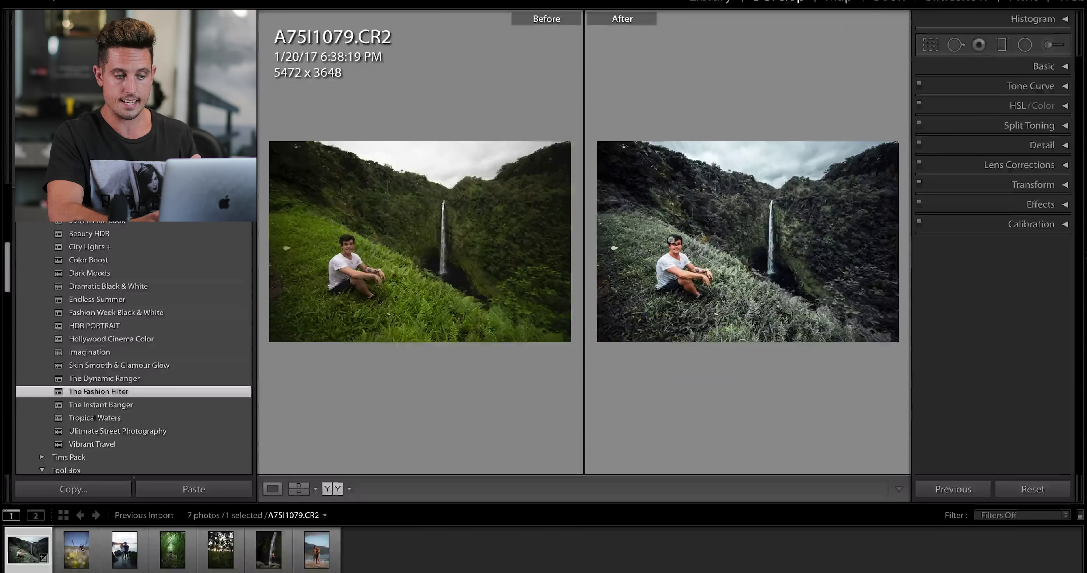
{"action": "left_click", "coordinate": [273, 489]}
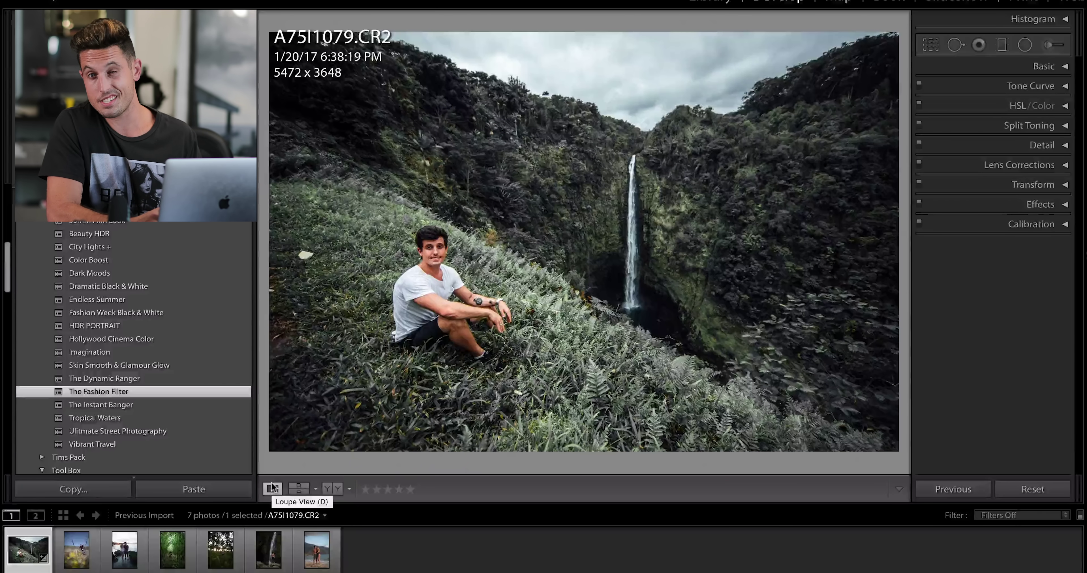
{"action": "key", "text": "super+z"}
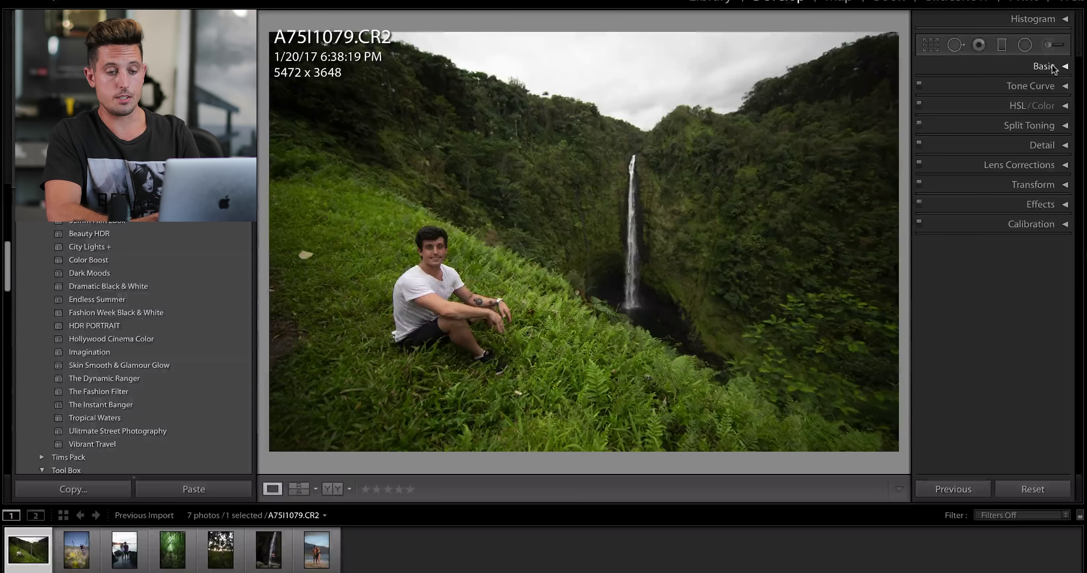
Set Exposure +0.25, Contrast +44, Highlights −25, Shadows +30, Whites +55, Blacks −23, and raise Clarity
{"action": "left_click", "coordinate": [1052, 68]}
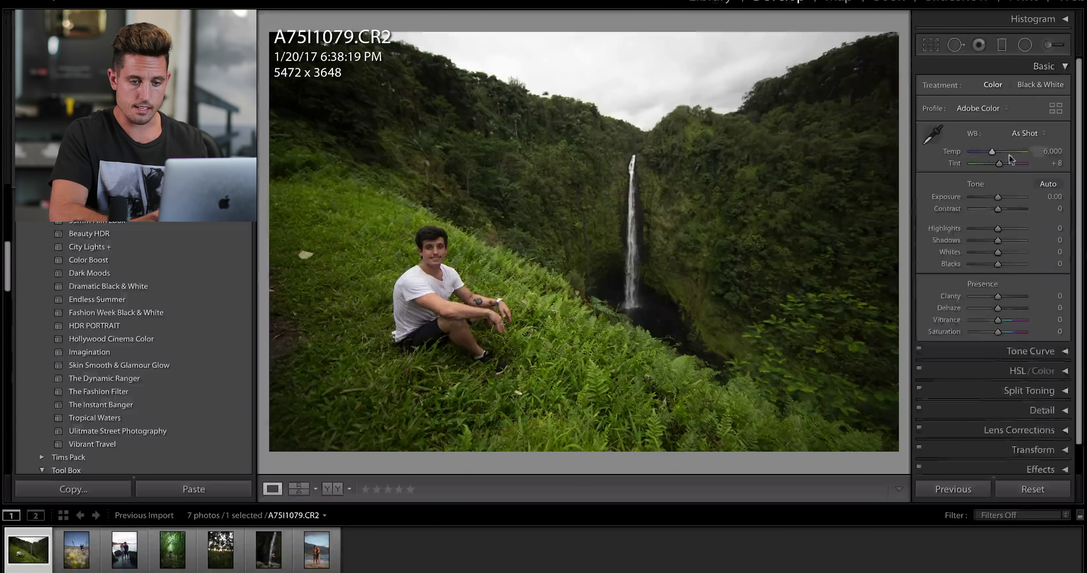
{"action": "left_click_drag", "start_coordinate": [998, 197], "coordinate": [999, 198]}
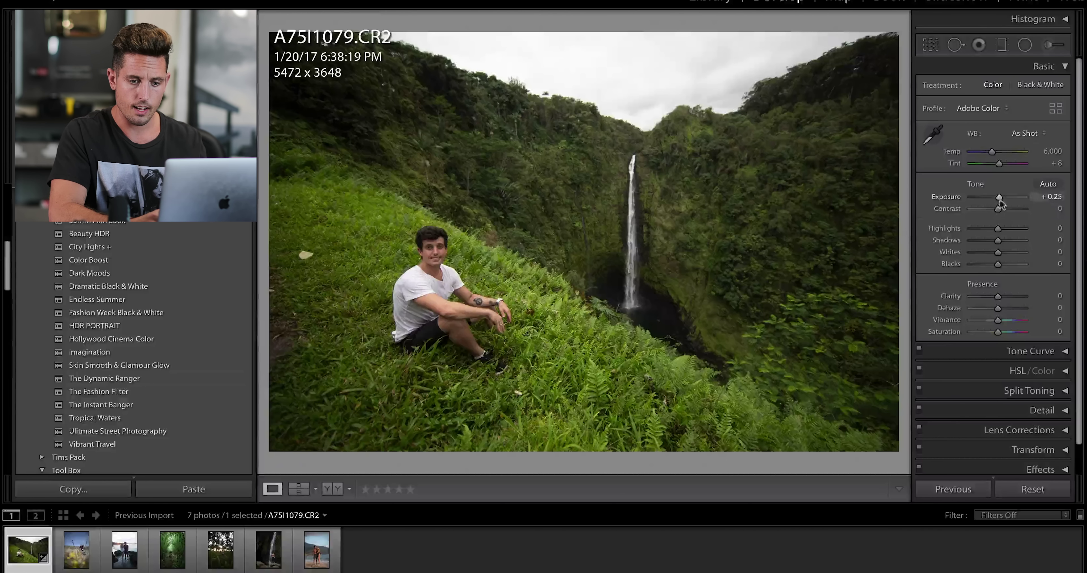
{"action": "left_click_drag", "start_coordinate": [999, 211], "coordinate": [1012, 253]}
{"action": "key", "text": "super+0"}
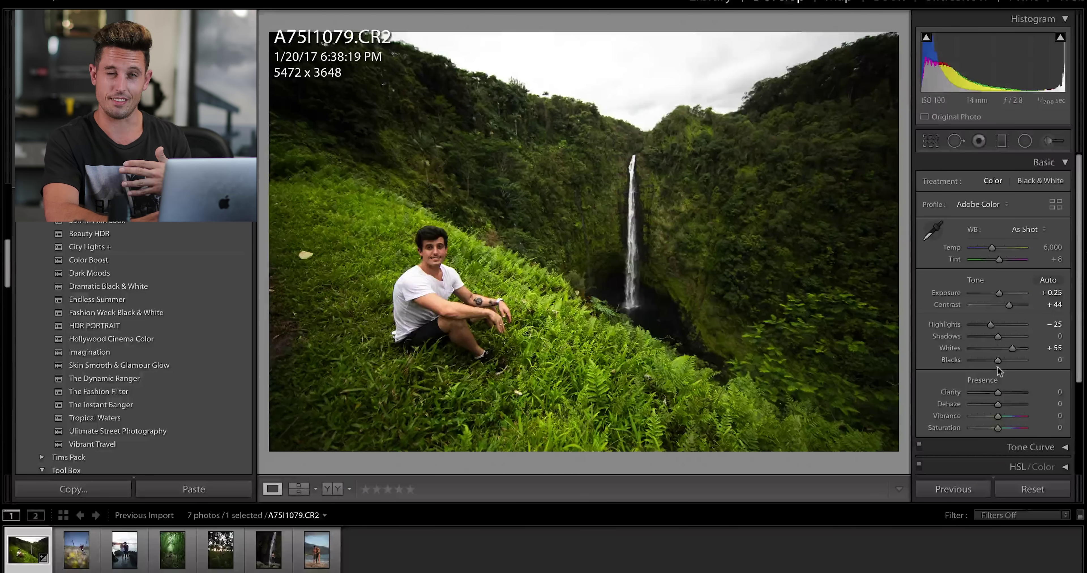
{"action": "left_click_drag", "start_coordinate": [998, 337], "coordinate": [991, 365]}
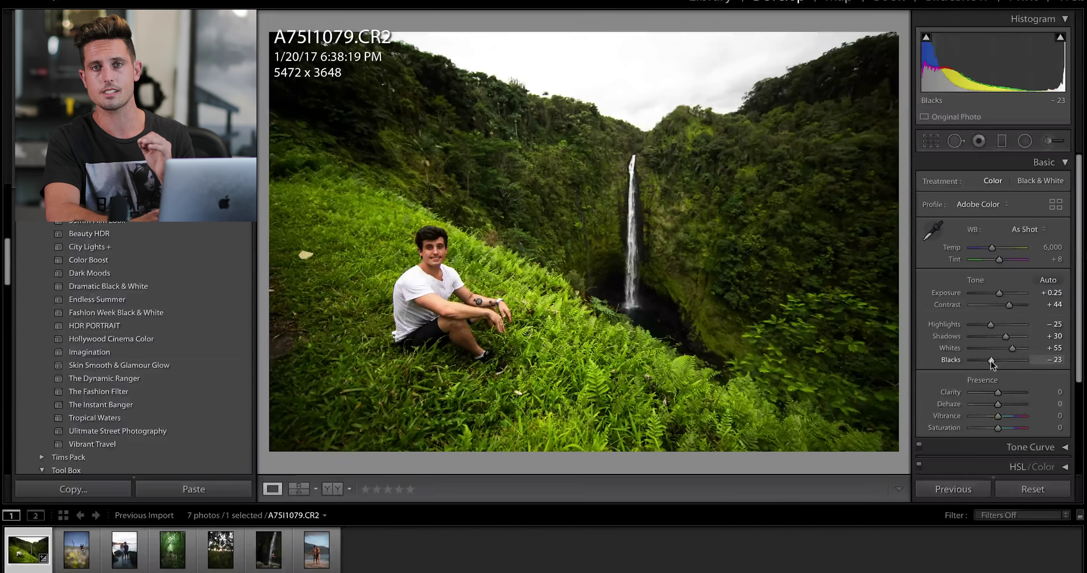
{"action": "scroll", "coordinate": [992, 365], "scroll_direction": "down", "scroll_amount": 1}
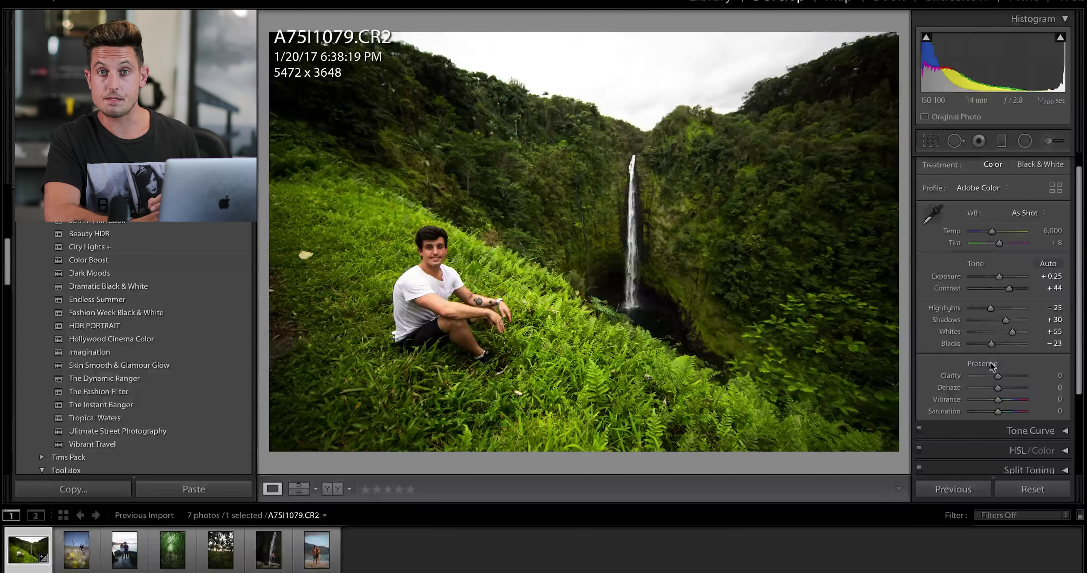
{"action": "left_click_drag", "start_coordinate": [998, 376], "coordinate": [1040, 372]}
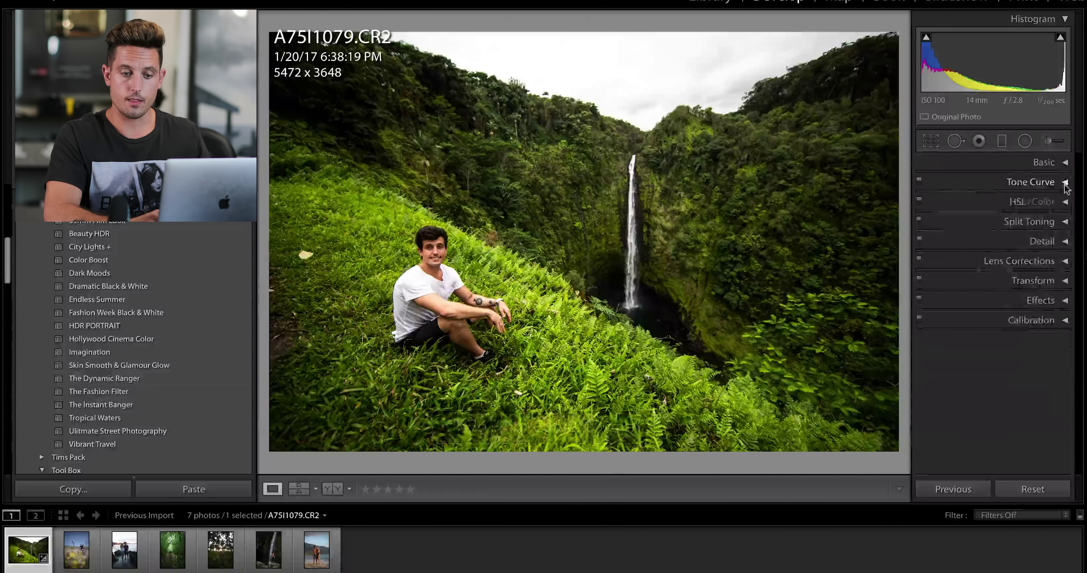
{"action": "left_click", "coordinate": [1064, 183]}
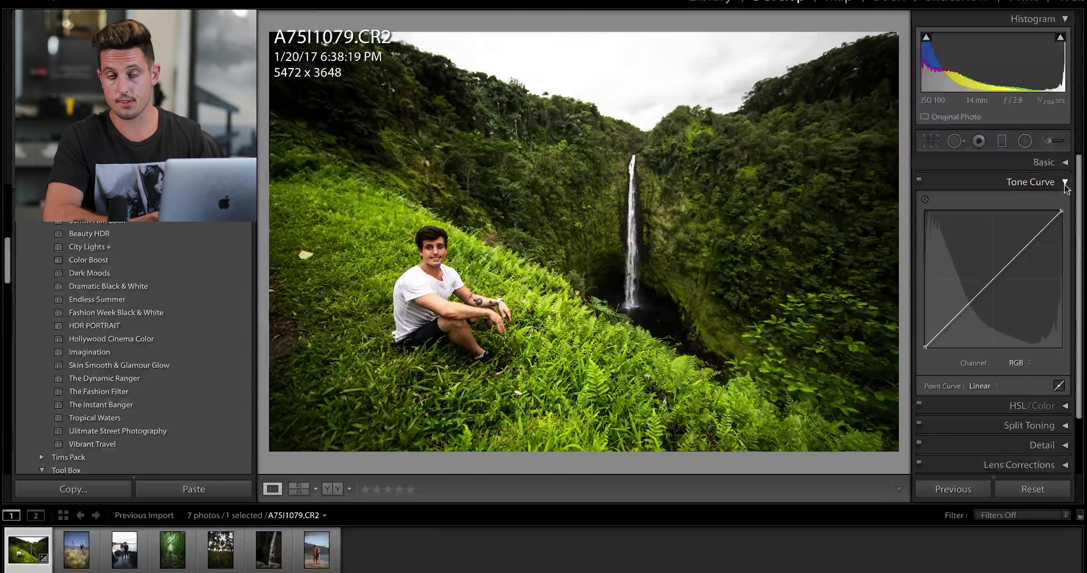
Darken the greens with the HSL Luminance Green slider
{"action": "left_click", "coordinate": [1065, 184]}
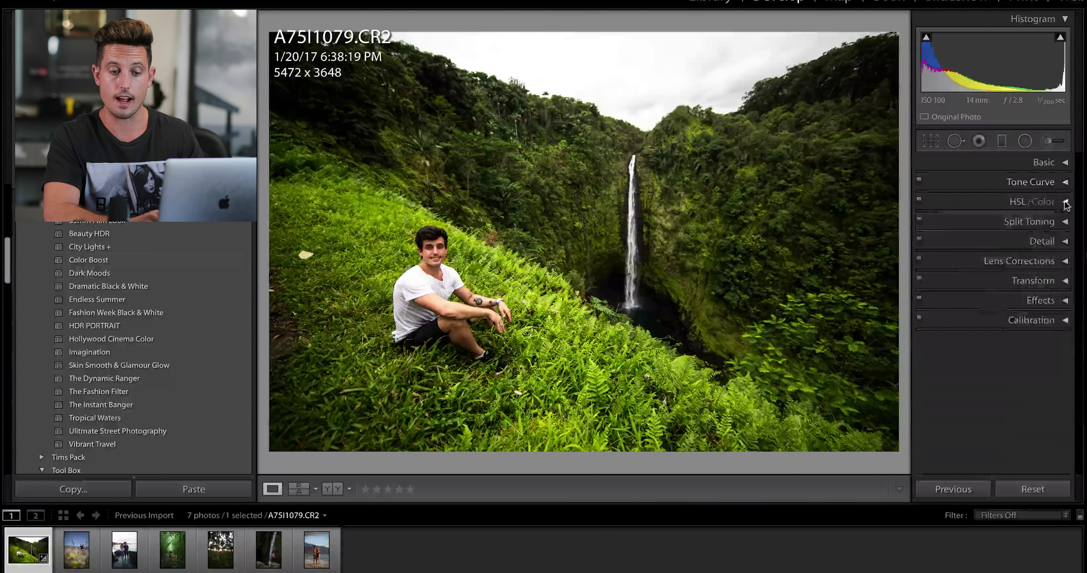
{"action": "left_click", "coordinate": [1065, 202]}
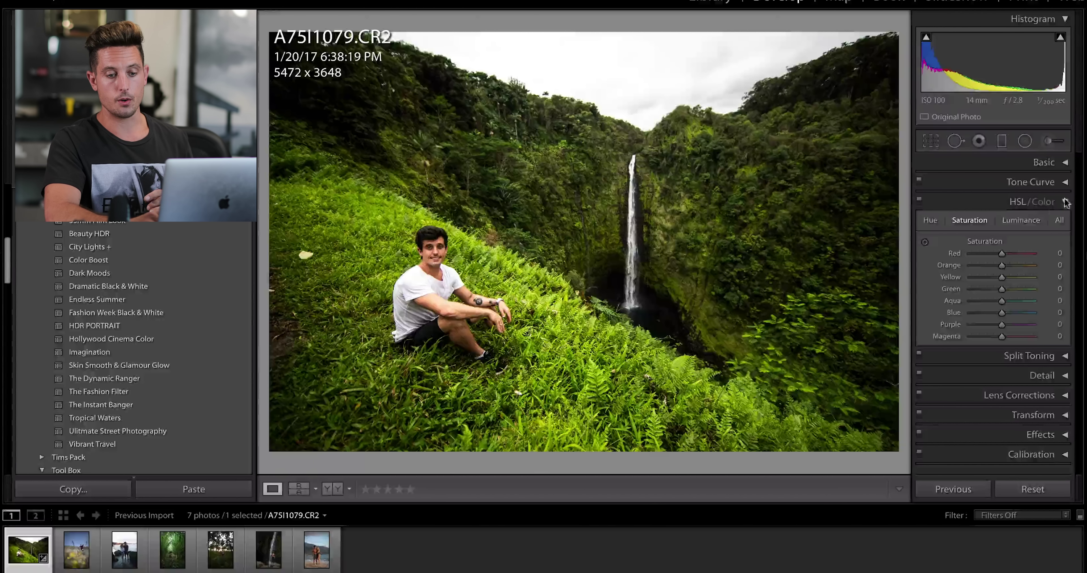
{"action": "left_click", "coordinate": [1065, 202]}
{"action": "left_click", "coordinate": [1065, 203]}
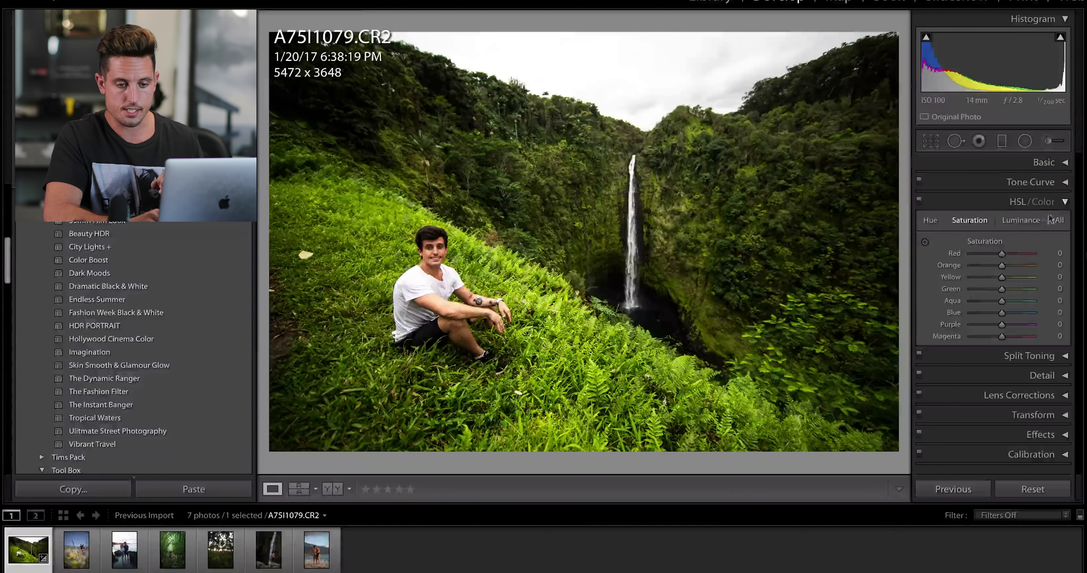
{"action": "left_click", "coordinate": [1021, 221]}
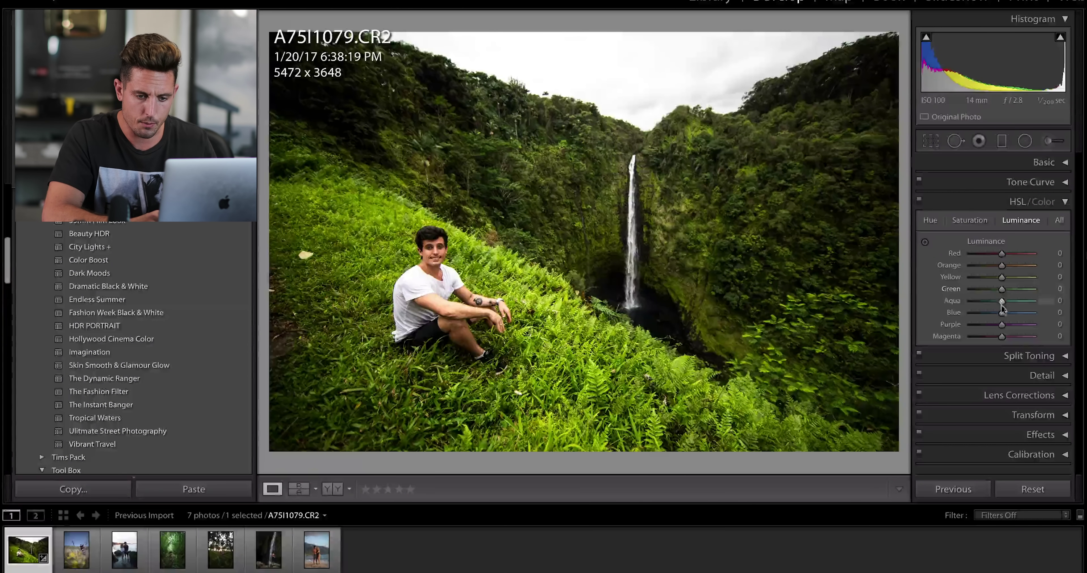
{"action": "left_click_drag", "start_coordinate": [1002, 290], "coordinate": [952, 297]}
Set HSL saturation to Green −100, Yellow +35 and Orange +8, and adjust Aqua
{"action": "left_click", "coordinate": [969, 220]}
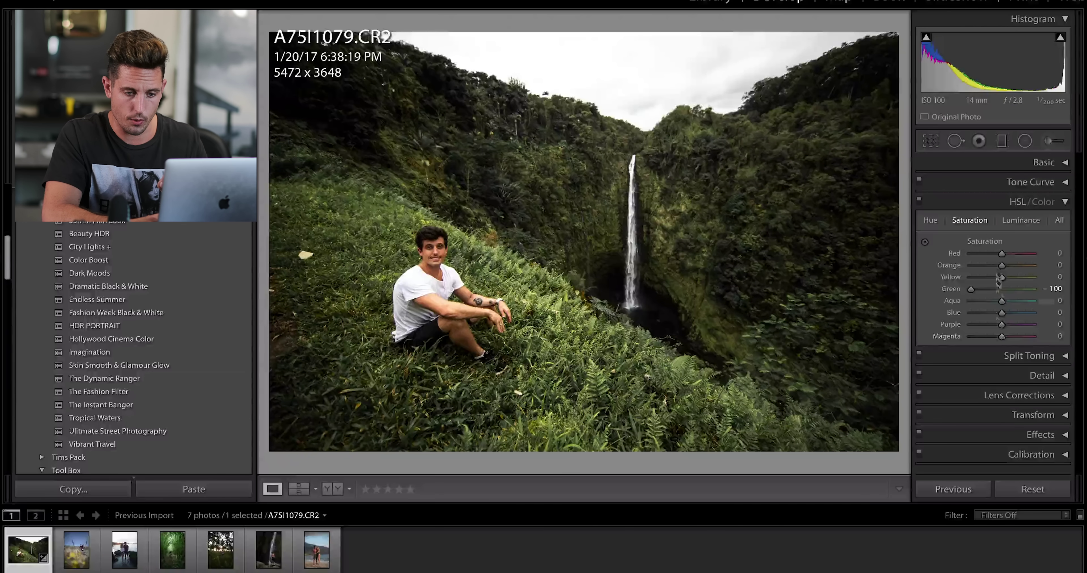
{"action": "left_click_drag", "start_coordinate": [1002, 279], "coordinate": [1012, 284]}
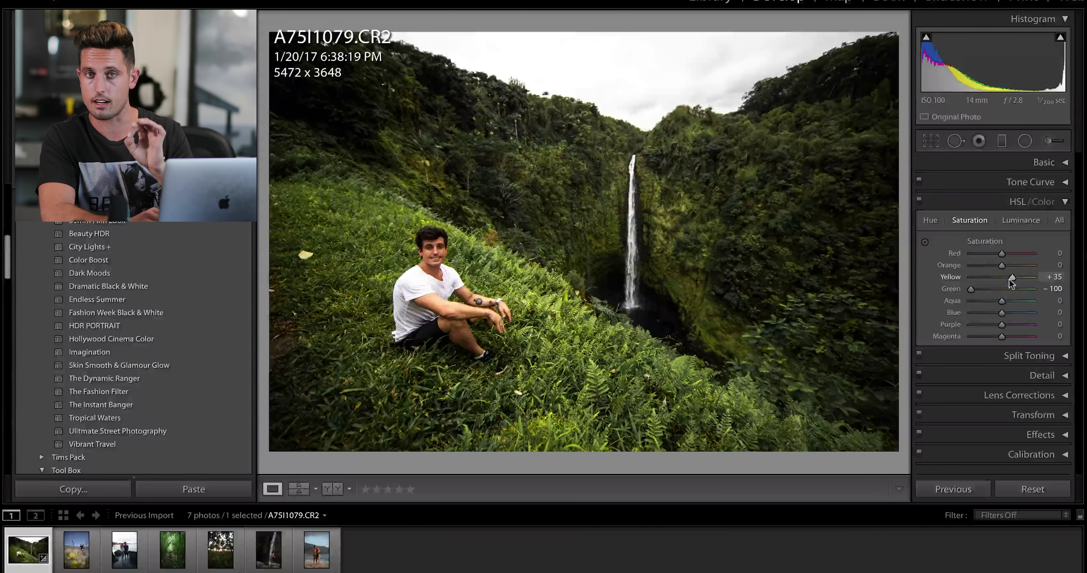
{"action": "left_click_drag", "start_coordinate": [1001, 265], "coordinate": [1005, 271]}
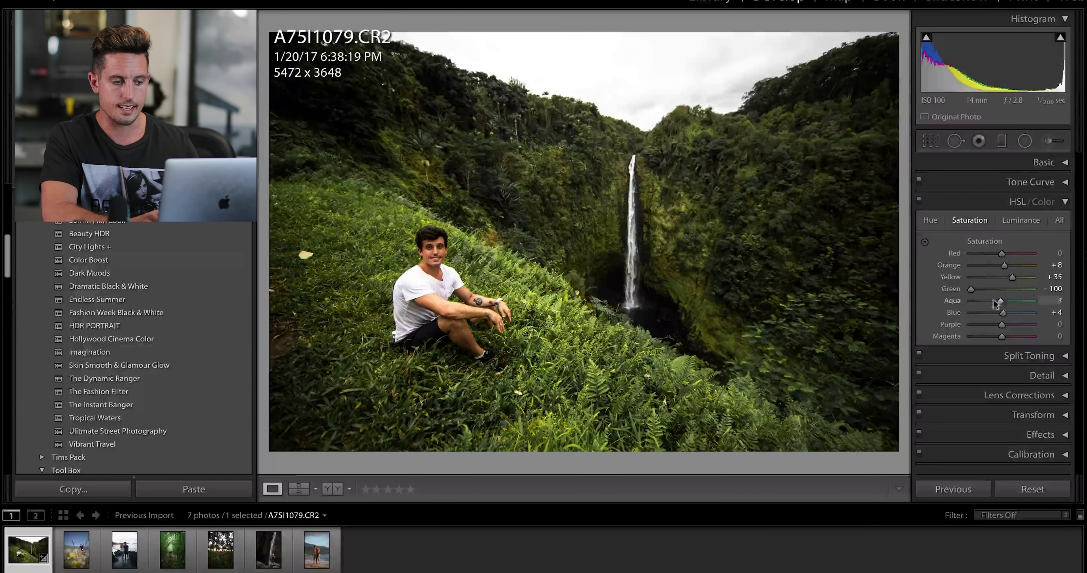
{"action": "mouse_move", "coordinate": [1001, 301]}
{"action": "left_mouse_down"}
{"action": "mouse_move", "coordinate": [983, 302]}
{"action": "mouse_move", "coordinate": [1009, 305]}
{"action": "left_mouse_up"}
{"action": "left_click", "coordinate": [930, 221]}
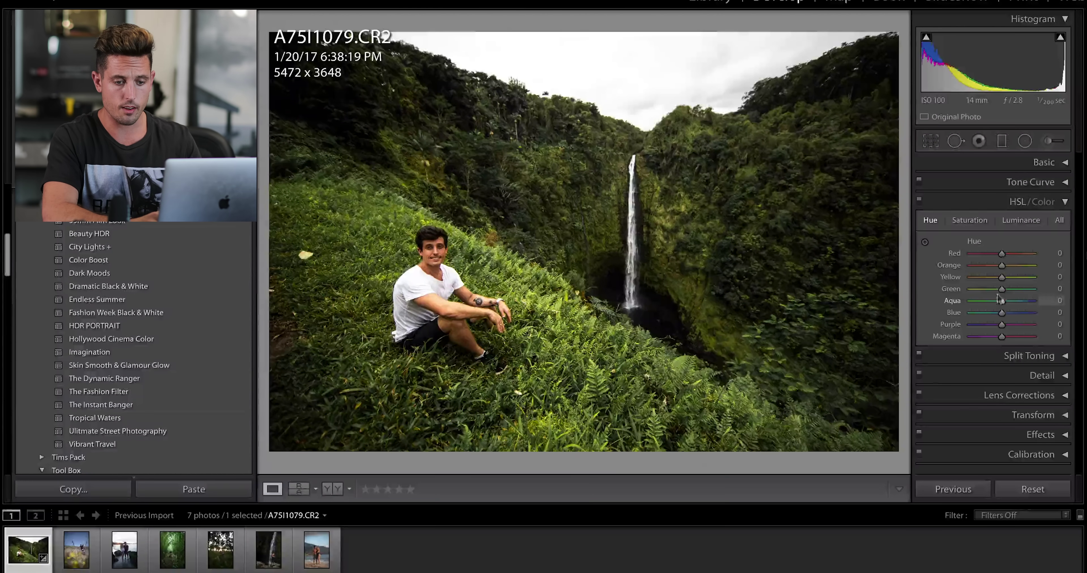
Return the Green hue to 0 after testing it, and shift the Yellow hue to −12
{"action": "left_click_drag", "start_coordinate": [1002, 289], "coordinate": [967, 296]}
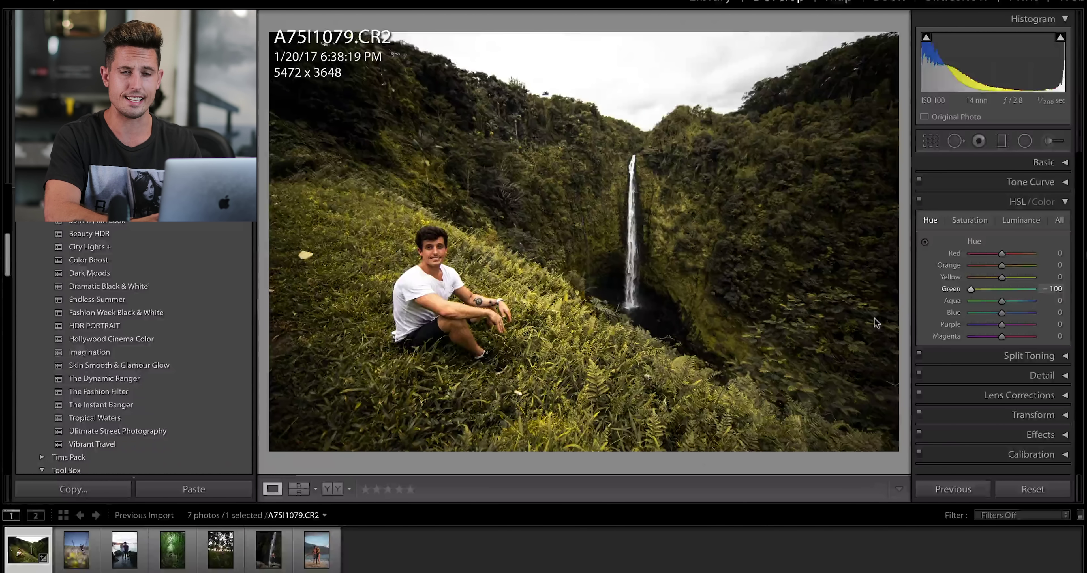
{"action": "left_click_drag", "start_coordinate": [971, 290], "coordinate": [1032, 289]}
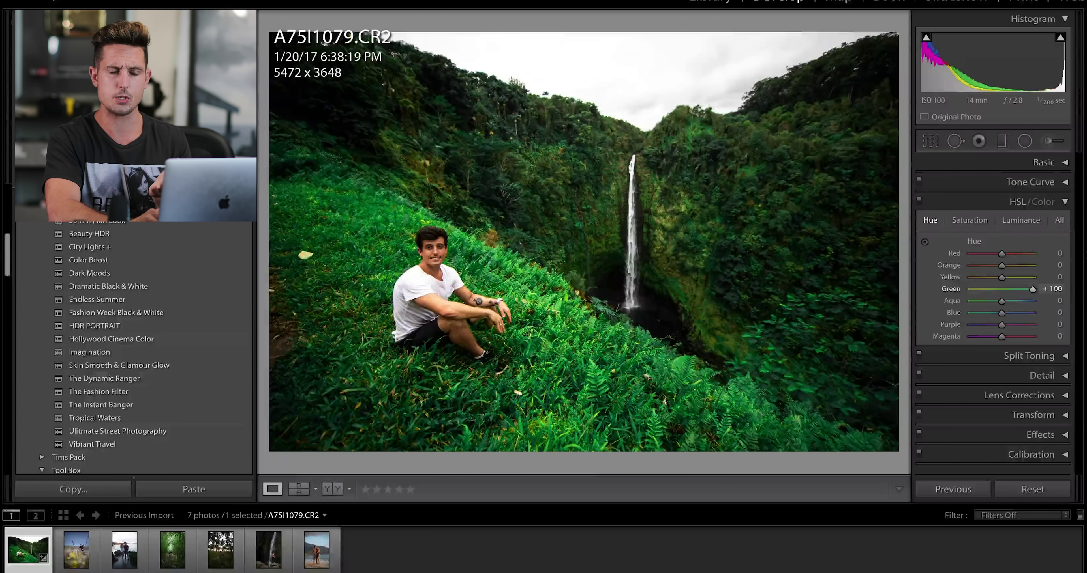
{"action": "left_click_drag", "start_coordinate": [1034, 291], "coordinate": [1002, 295]}
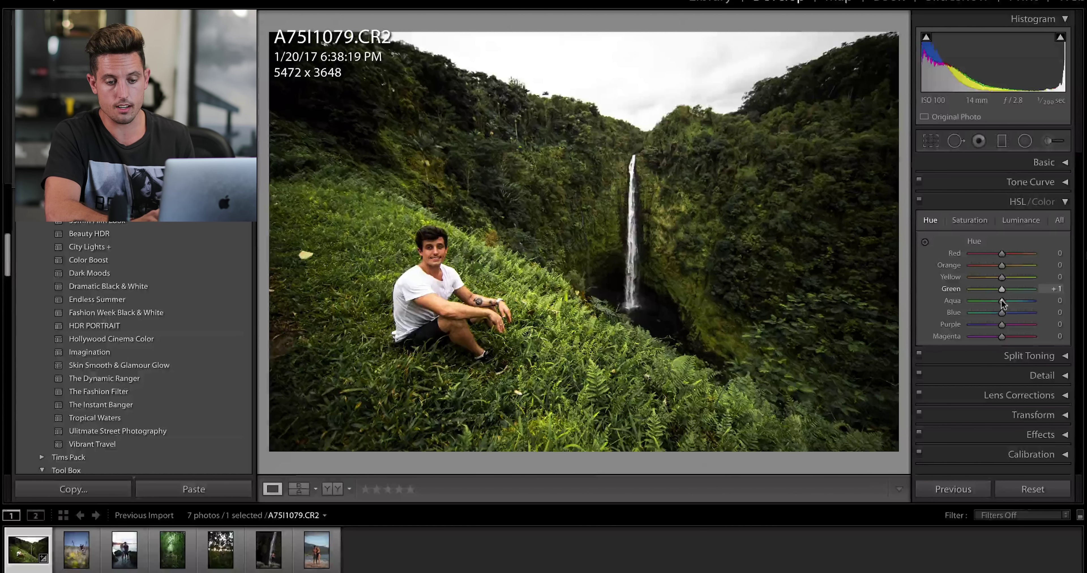
{"action": "key", "text": "Up"}
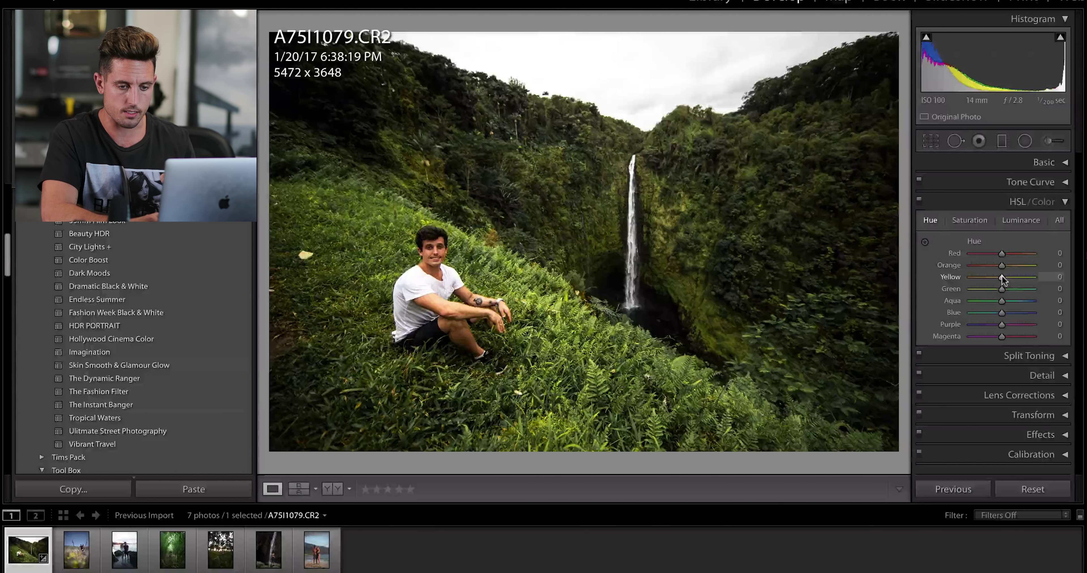
{"action": "mouse_move", "coordinate": [1002, 279]}
{"action": "left_mouse_down"}
{"action": "mouse_move", "coordinate": [985, 279]}
{"action": "mouse_move", "coordinate": [999, 284]}
{"action": "left_mouse_up"}
{"action": "left_click", "coordinate": [1013, 375]}
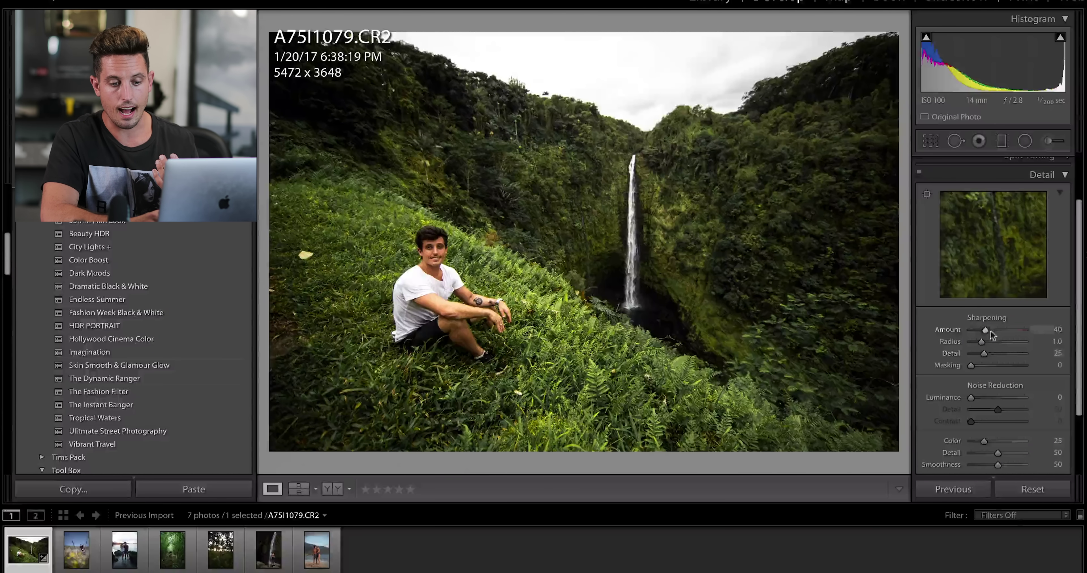
Raise the Sharpening Amount to 54 and reveal the Calibration settings
{"action": "left_click", "coordinate": [992, 331]}
{"action": "scroll", "coordinate": [990, 331], "scroll_direction": "down", "scroll_amount": 2}
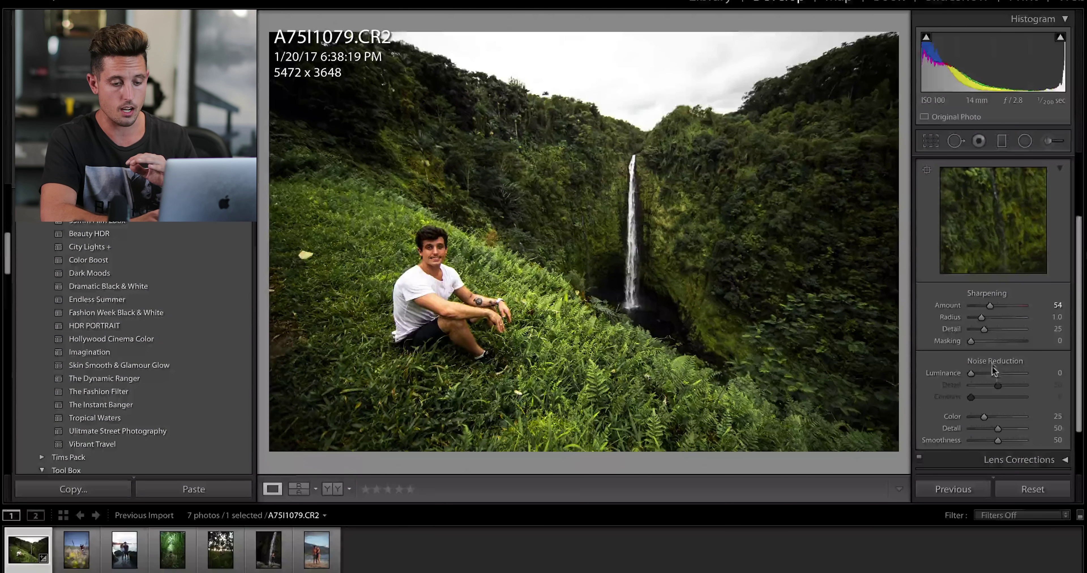
{"action": "left_click", "coordinate": [1065, 319]}
{"action": "scroll", "coordinate": [1033, 350], "scroll_direction": "down", "scroll_amount": 2}
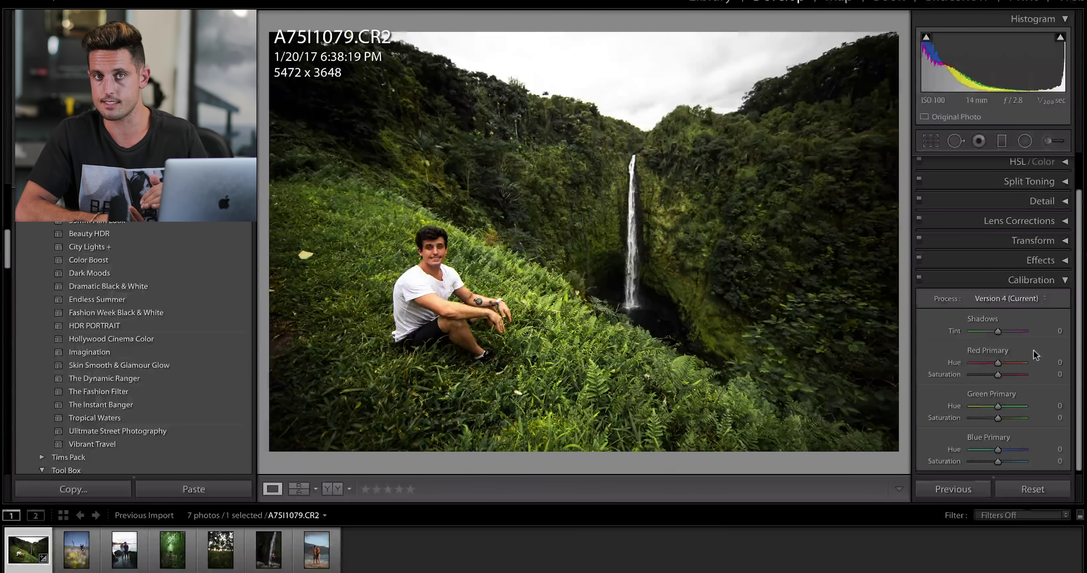
Set Green Primary Hue to +48, then compare before and after, zooming into the foliage
{"action": "left_click_drag", "start_coordinate": [997, 406], "coordinate": [1012, 407]}
{"action": "left_click_drag", "start_coordinate": [998, 450], "coordinate": [994, 449]}
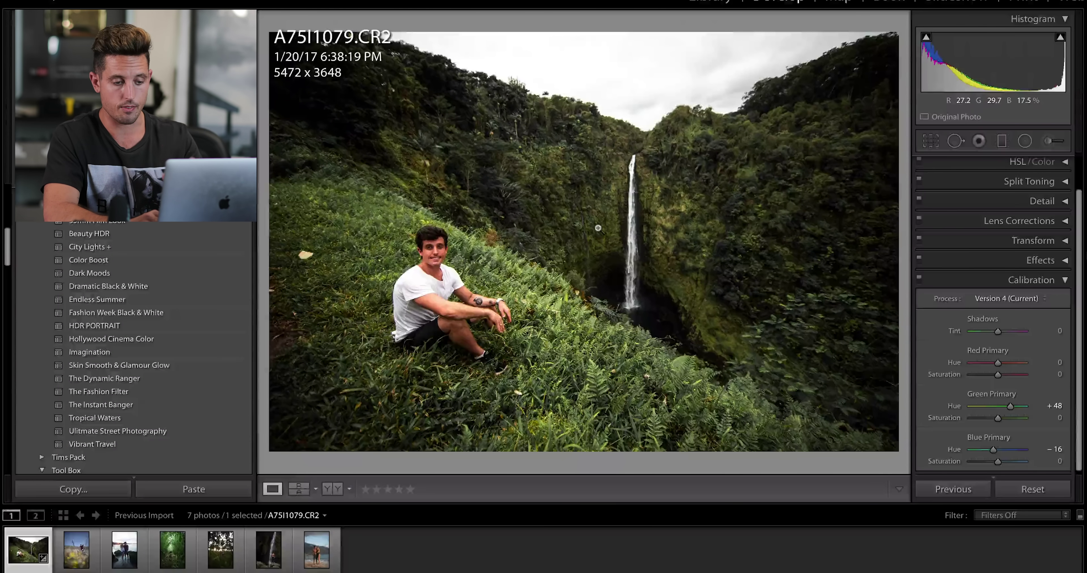
{"action": "key", "text": "ctrl+z"}
{"action": "key", "text": "y"}
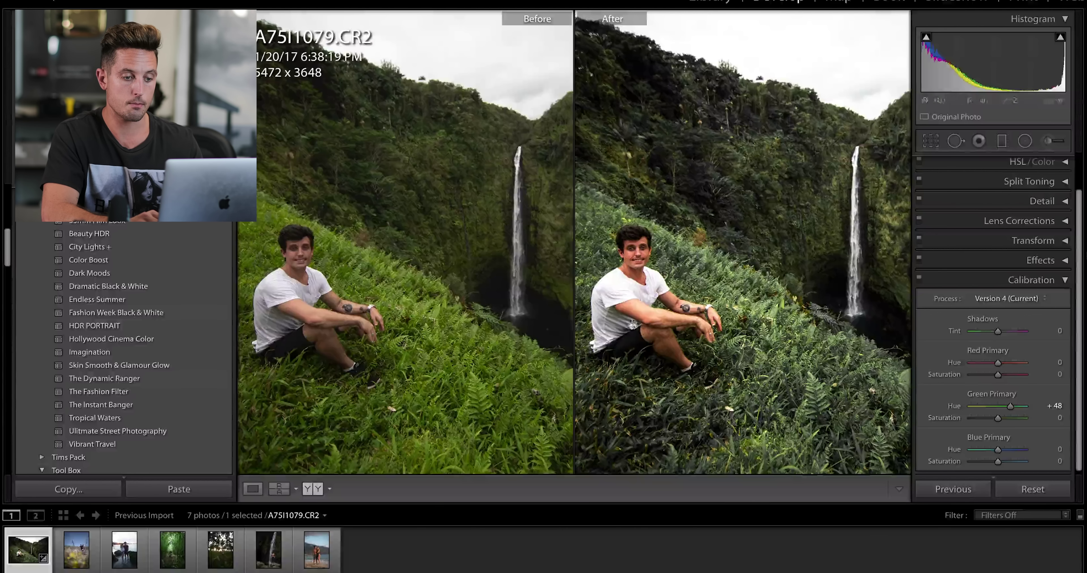
{"action": "left_click", "coordinate": [775, 193]}
{"action": "left_click", "coordinate": [777, 196]}
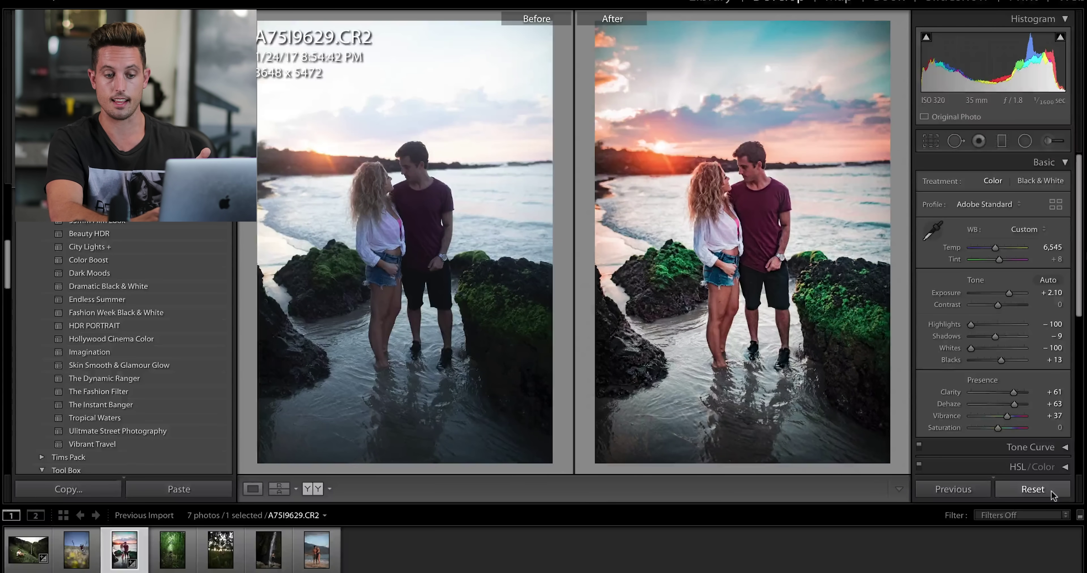
Reset all edits on the beach couple photo A75I9629.CR2 to its as-shot settings
{"action": "scroll", "coordinate": [1031, 403], "scroll_direction": "down", "scroll_amount": 3}
{"action": "scroll", "coordinate": [1031, 403], "scroll_direction": "up", "scroll_amount": 3}
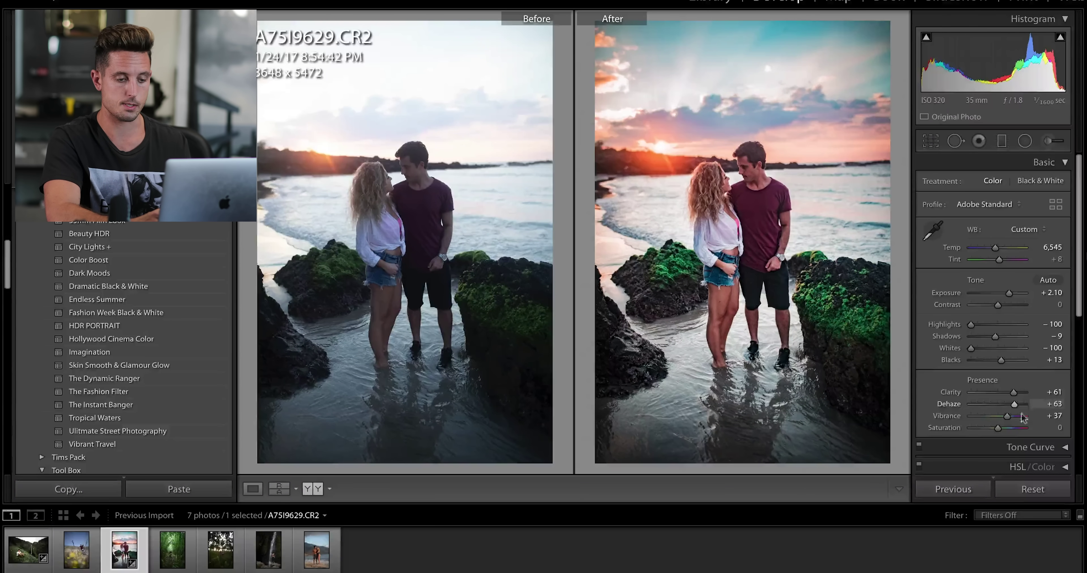
{"action": "left_click", "coordinate": [1029, 490]}
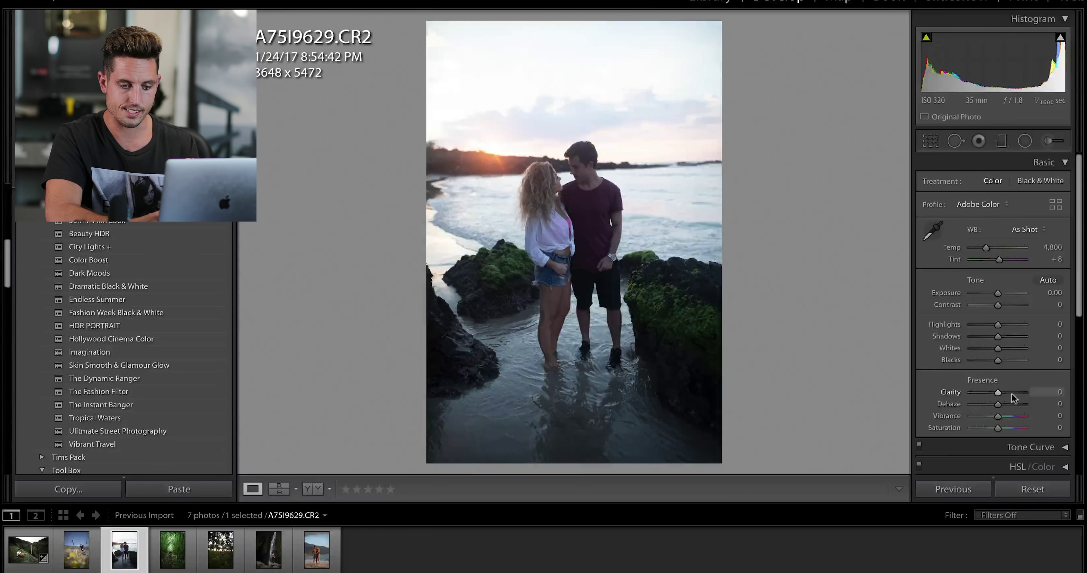
Raise Contrast to +66 after testing Clarity, and compare against the original at 1:1
{"action": "mouse_move", "coordinate": [1016, 395]}
{"action": "left_mouse_down"}
{"action": "mouse_move", "coordinate": [1029, 394]}
{"action": "mouse_move", "coordinate": [996, 398]}
{"action": "mouse_move", "coordinate": [1014, 396]}
{"action": "left_mouse_up"}
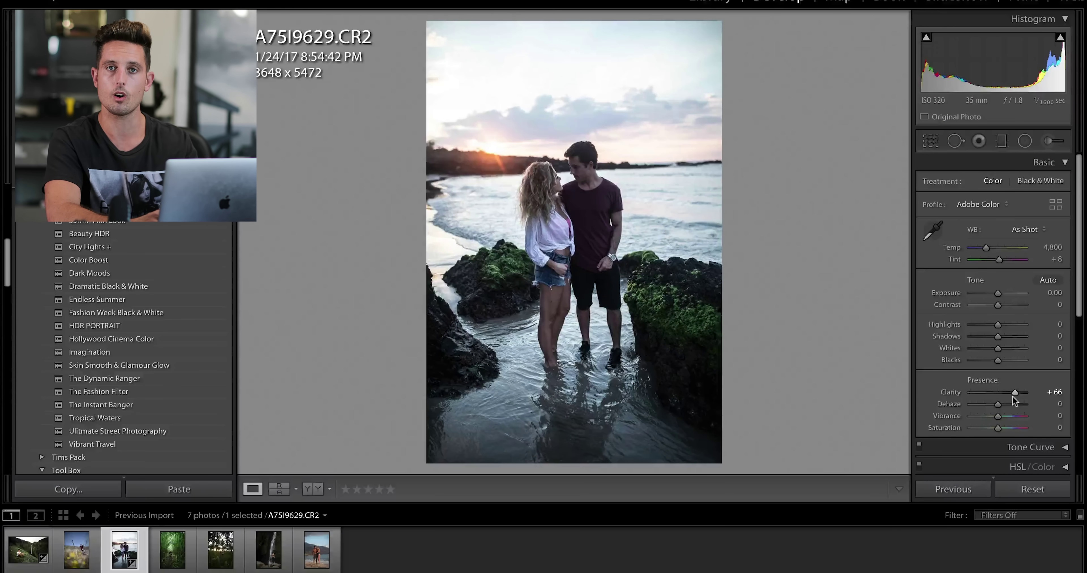
{"action": "double_click", "coordinate": [1011, 396]}
{"action": "left_click_drag", "start_coordinate": [997, 305], "coordinate": [1011, 359]}
{"action": "left_click", "coordinate": [595, 206]}
{"action": "key", "text": "y"}
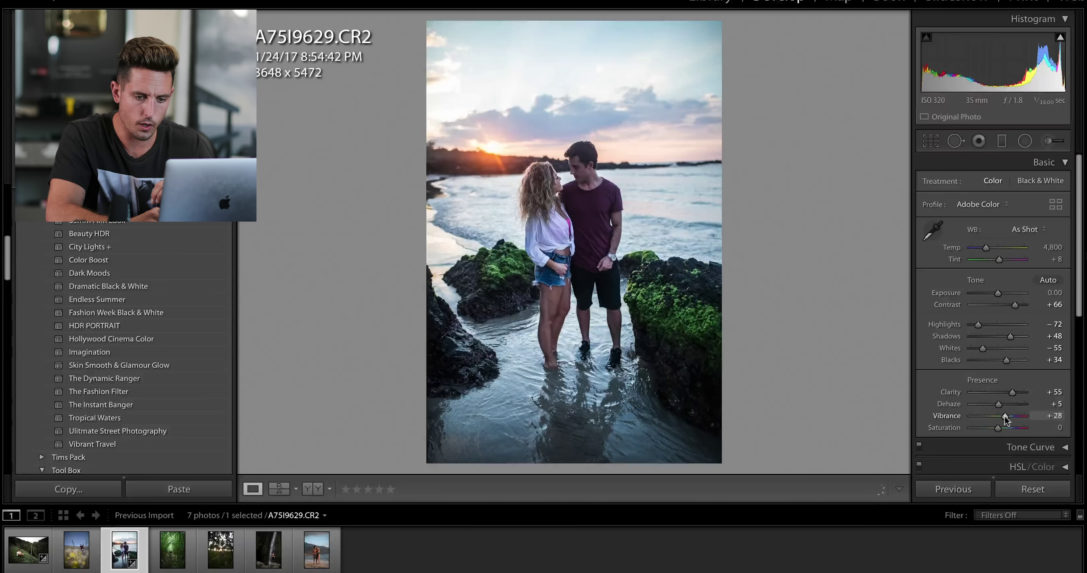
Boost Vibrance to +51 and Saturation to +39, and warm Temp to 5,661
{"action": "left_click_drag", "start_coordinate": [1005, 417], "coordinate": [1013, 429]}
{"action": "left_click_drag", "start_coordinate": [987, 248], "coordinate": [991, 251]}
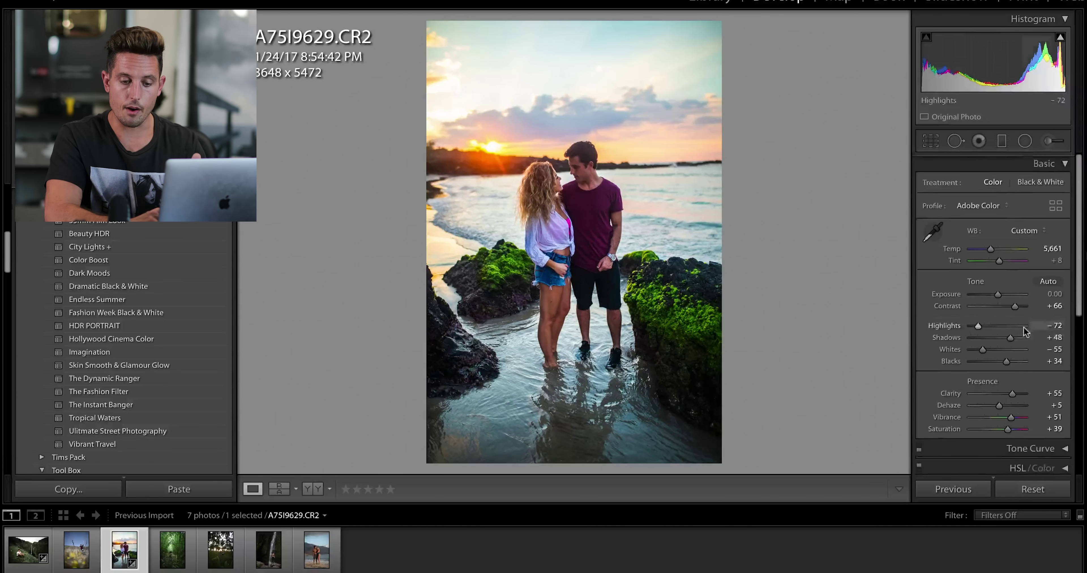
{"action": "scroll", "coordinate": [1038, 363], "scroll_direction": "down", "scroll_amount": 5}
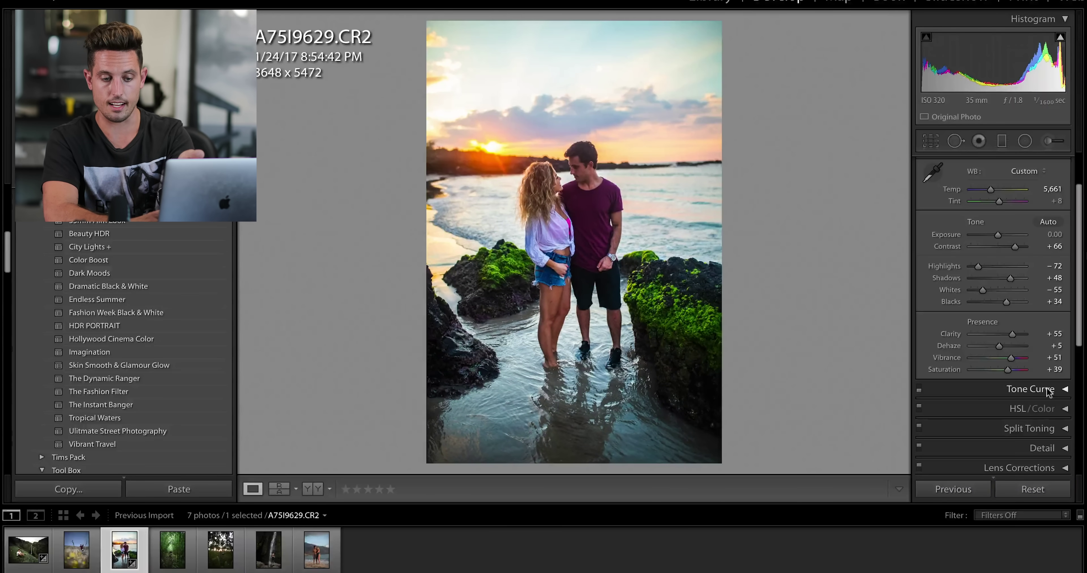
{"action": "left_click", "coordinate": [1039, 409]}
Lower HSL saturation to Orange −22, Red −23 and Aqua −19
{"action": "left_click", "coordinate": [1014, 331]}
{"action": "left_click", "coordinate": [1014, 331]}
{"action": "left_click", "coordinate": [970, 348]}
{"action": "scroll", "coordinate": [953, 337], "scroll_direction": "down", "scroll_amount": 2}
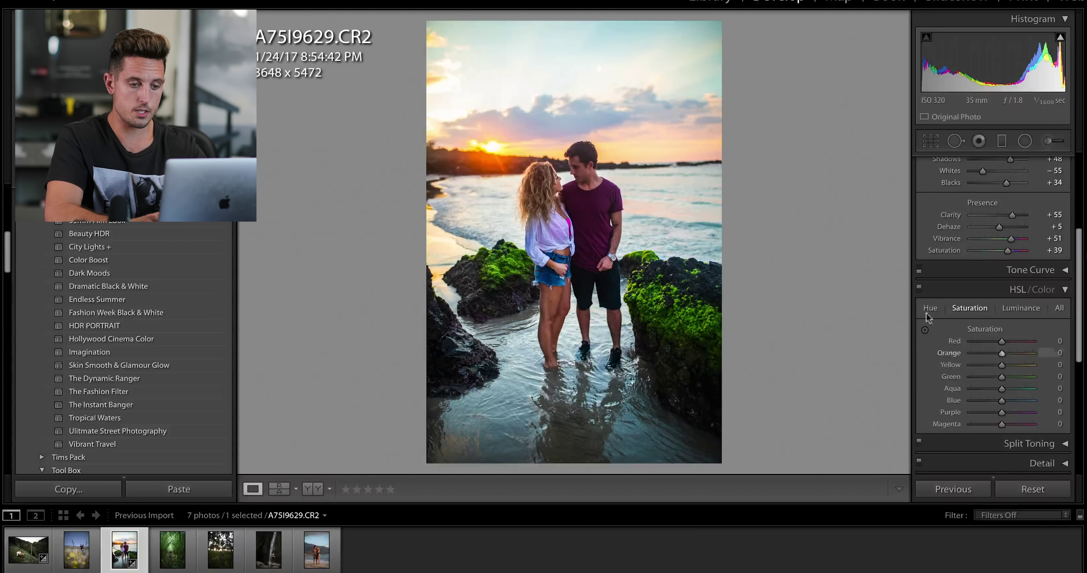
{"action": "left_click_drag", "start_coordinate": [1001, 354], "coordinate": [991, 357]}
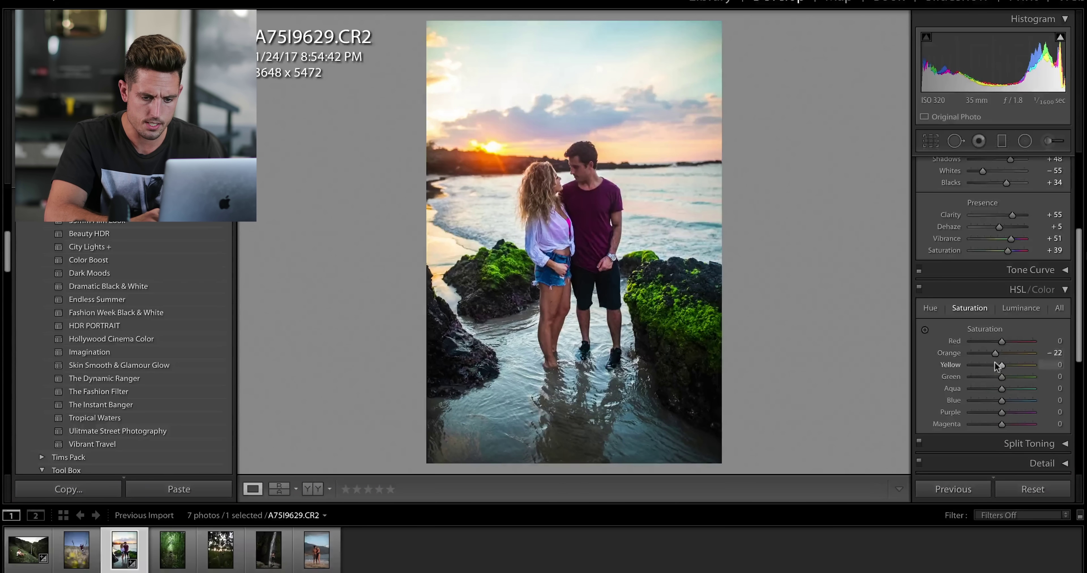
{"action": "left_click", "coordinate": [994, 342]}
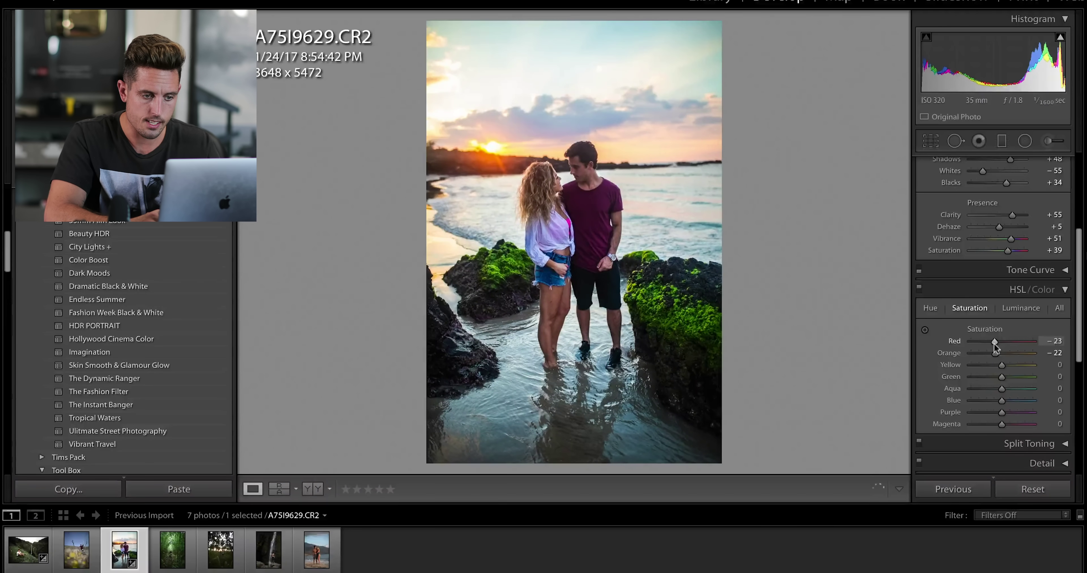
{"action": "left_click_drag", "start_coordinate": [1001, 389], "coordinate": [996, 390]}
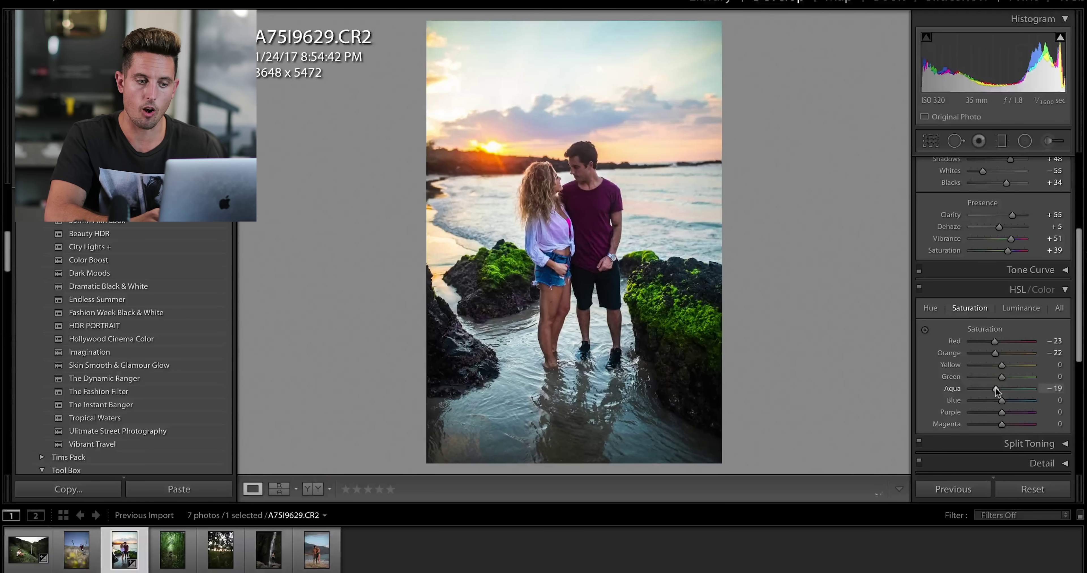
Raise Aqua and Blue luminance to +28 and brighten the yellows
{"action": "left_click", "coordinate": [1021, 309]}
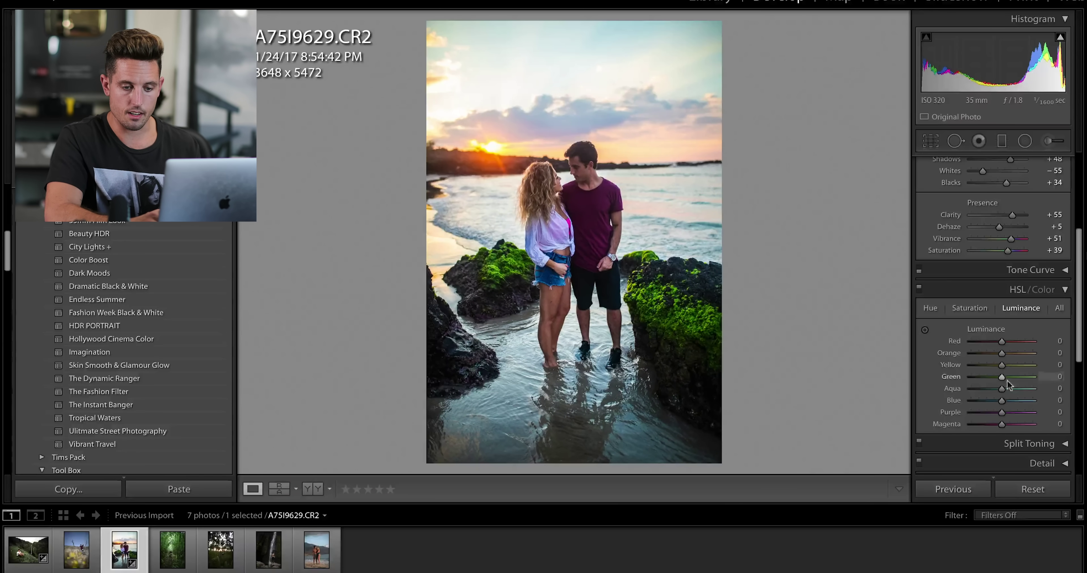
{"action": "left_click_drag", "start_coordinate": [1002, 389], "coordinate": [1010, 388]}
{"action": "left_click", "coordinate": [1010, 401]}
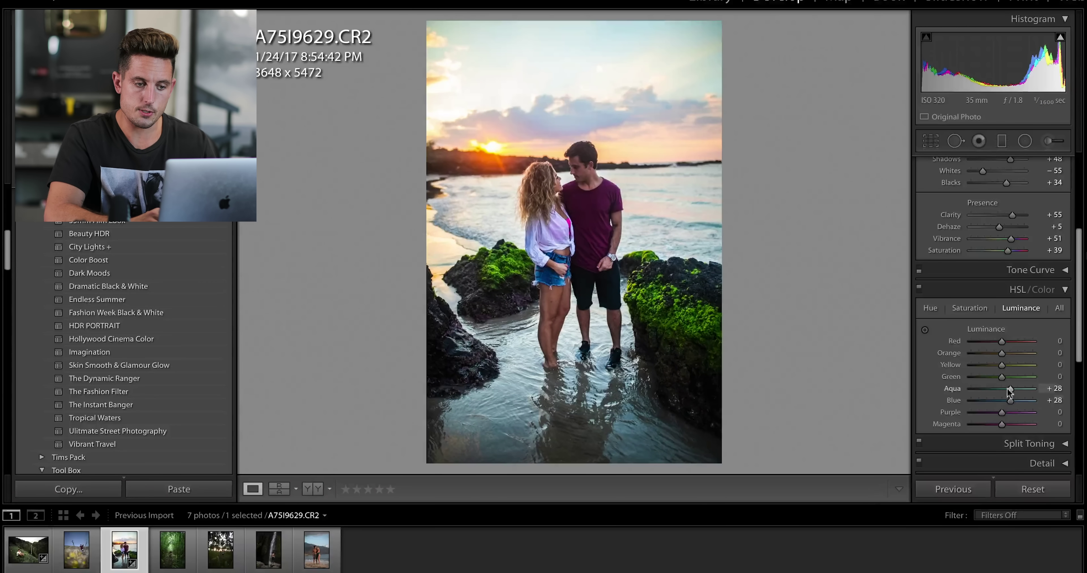
{"action": "left_click", "coordinate": [1002, 371]}
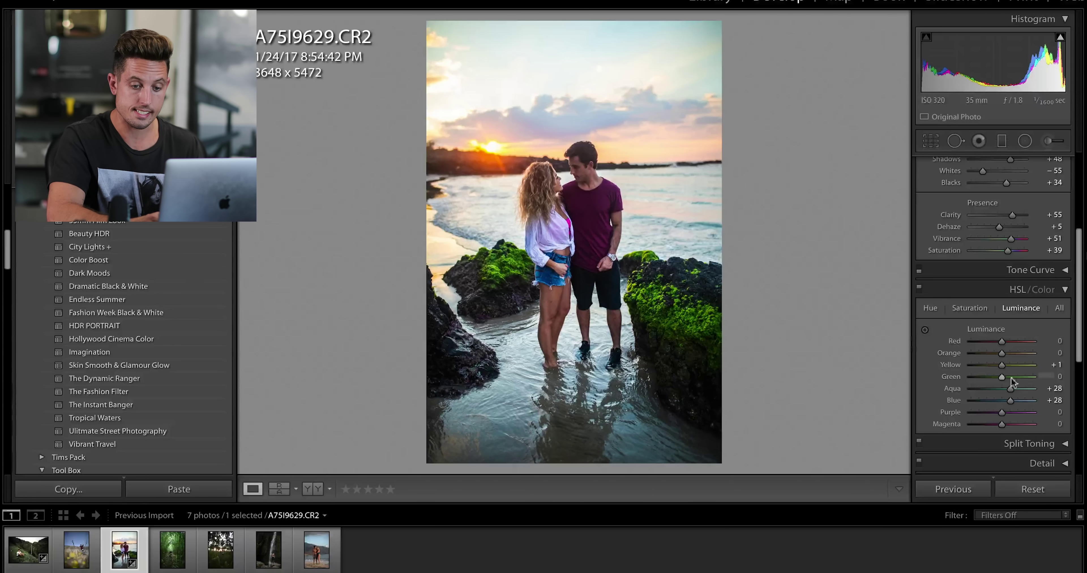
{"action": "left_click_drag", "start_coordinate": [1002, 365], "coordinate": [1026, 363]}
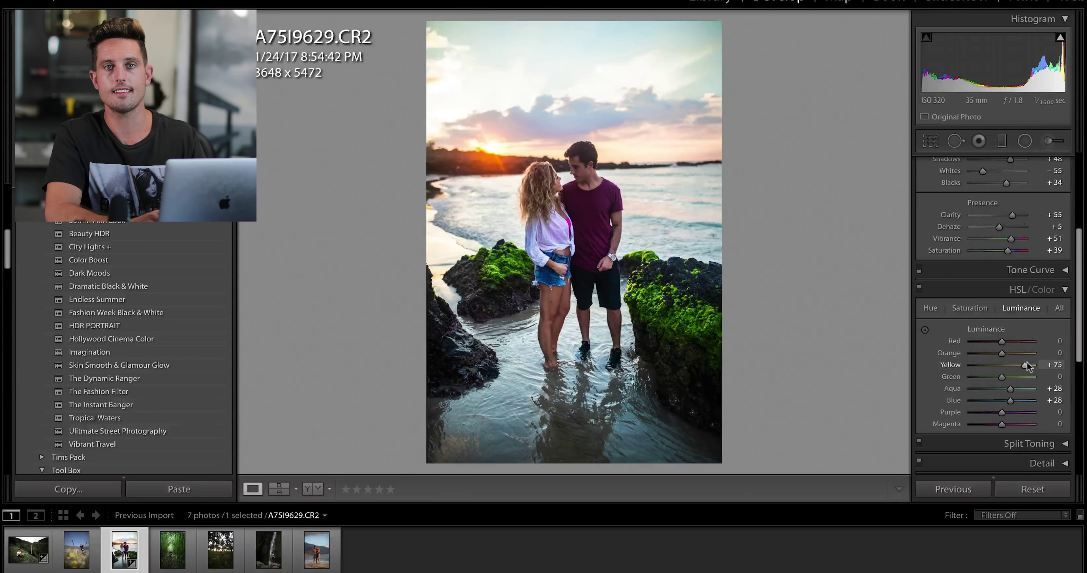
Boost Blue saturation to +52 and raise the Sharpening Amount to 73
{"action": "left_click", "coordinate": [970, 308]}
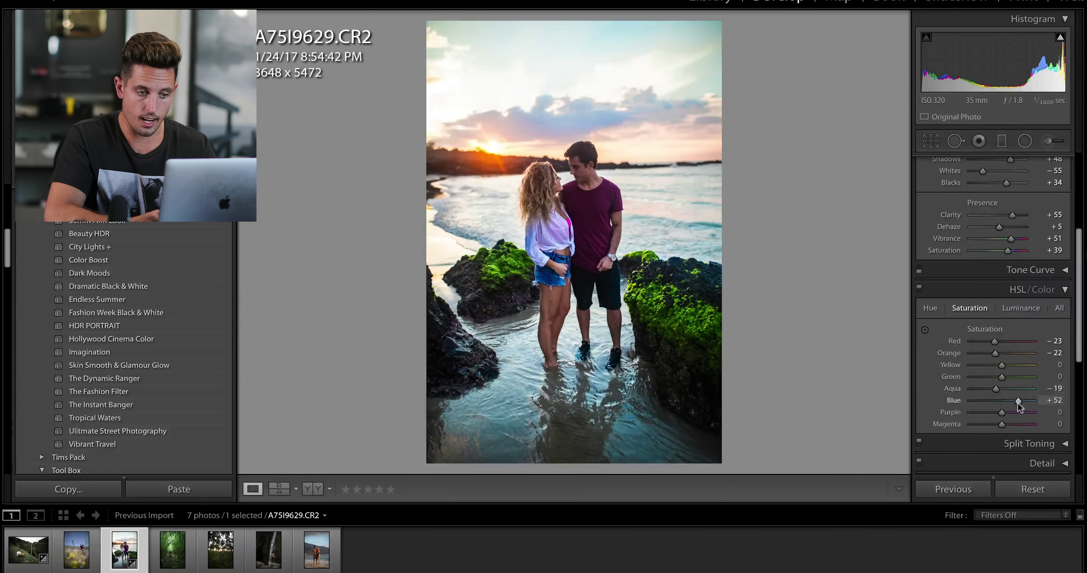
{"action": "left_click_drag", "start_coordinate": [1017, 403], "coordinate": [1006, 356]}
{"action": "left_click", "coordinate": [1047, 290]}
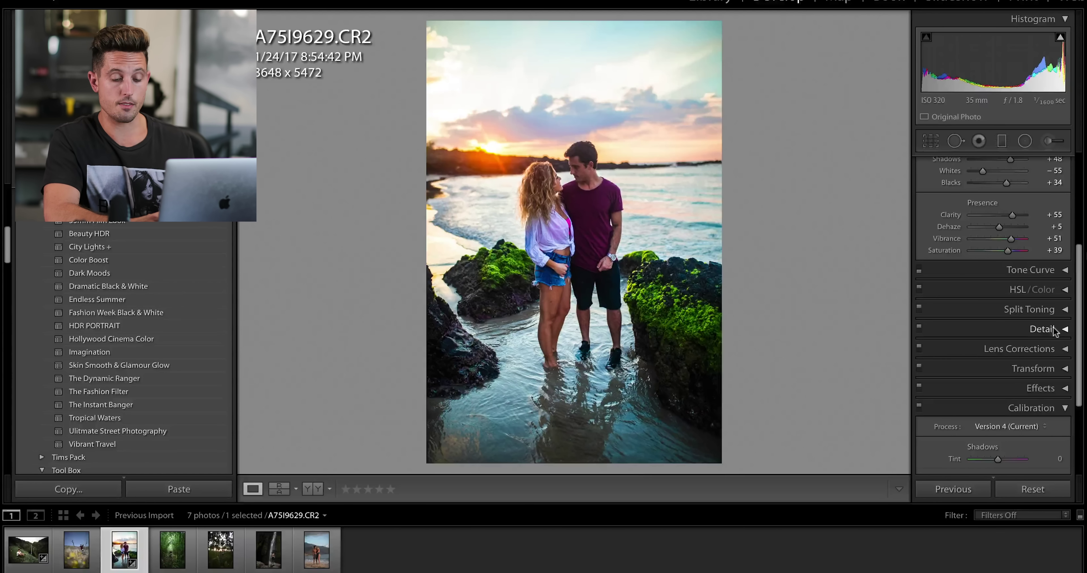
{"action": "left_click", "coordinate": [1053, 330]}
{"action": "left_click_drag", "start_coordinate": [988, 320], "coordinate": [997, 321]}
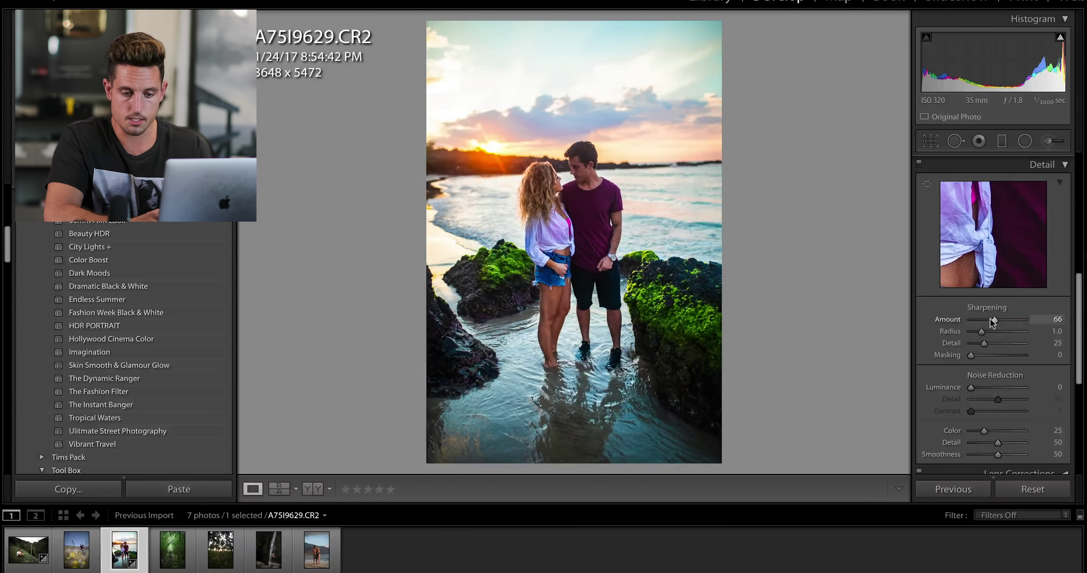
Set the Calibration Shadows Tint to +17 toward magenta
{"action": "scroll", "coordinate": [1029, 295], "scroll_direction": "down", "scroll_amount": 5}
{"action": "scroll", "coordinate": [1030, 278], "scroll_direction": "down", "scroll_amount": 3}
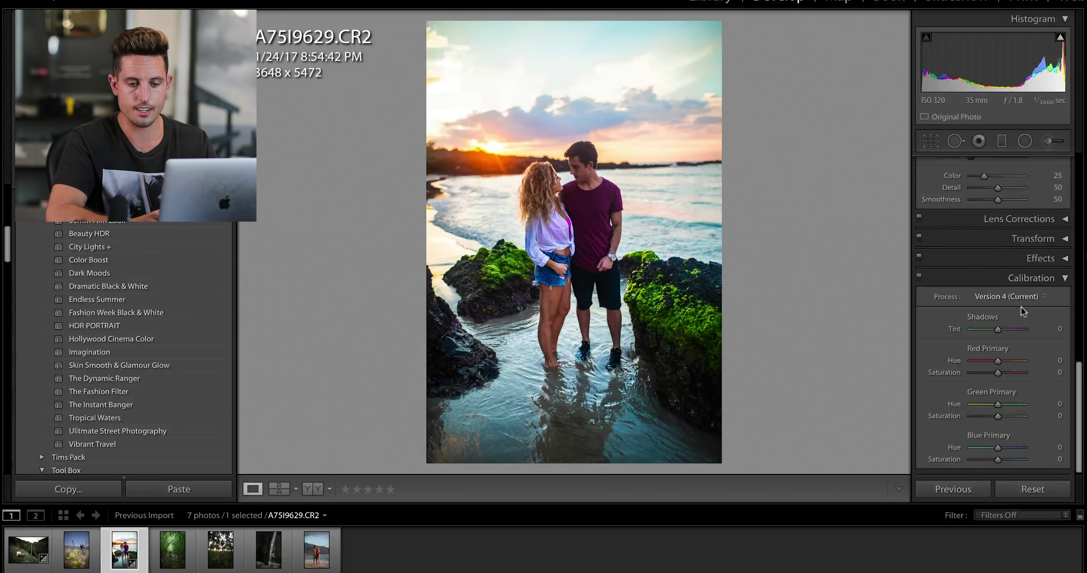
{"action": "left_click_drag", "start_coordinate": [997, 331], "coordinate": [993, 332]}
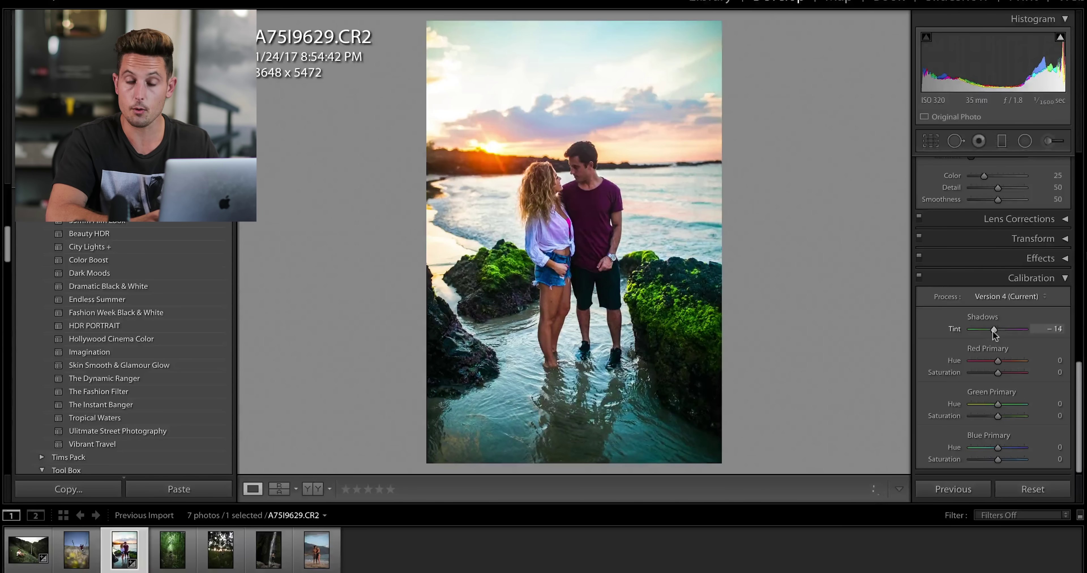
{"action": "key", "text": "super+z"}
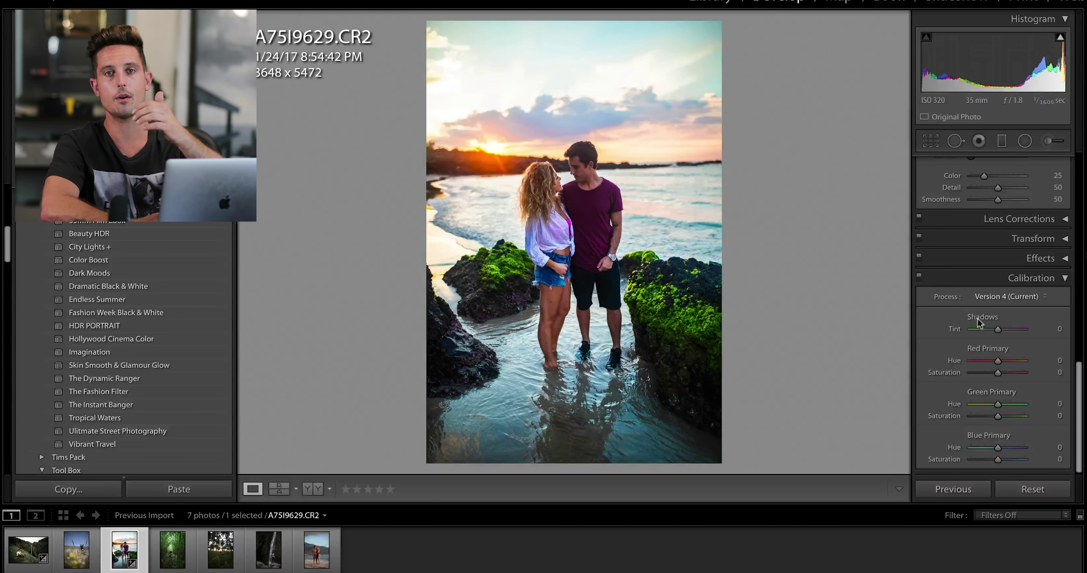
{"action": "left_click_drag", "start_coordinate": [977, 320], "coordinate": [979, 325]}
Set Red Primary Hue +59, Green Primary Hue −4 and Blue Primary Hue −56
{"action": "left_click_drag", "start_coordinate": [998, 363], "coordinate": [1008, 366]}
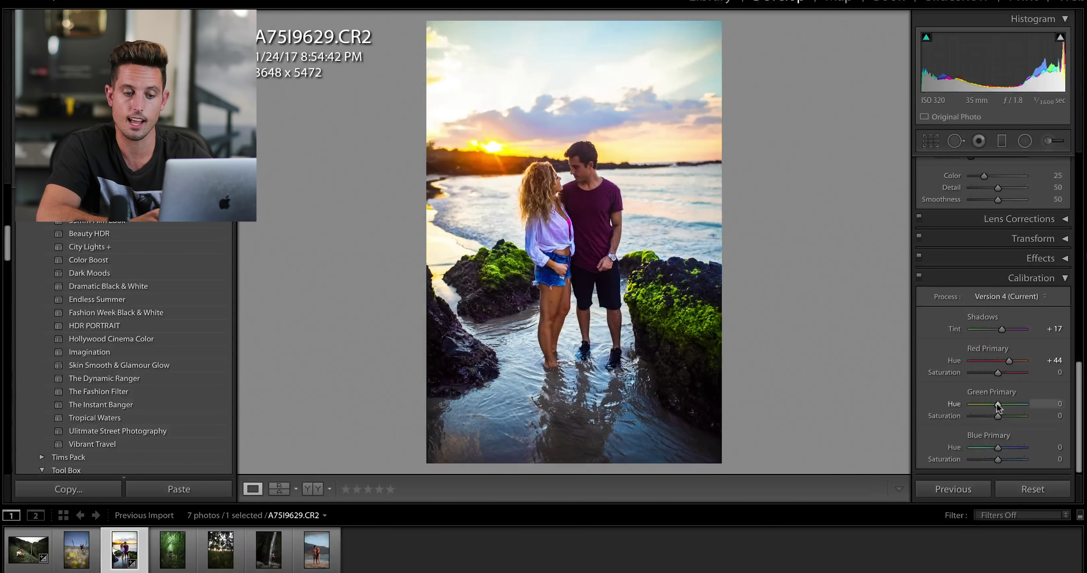
{"action": "mouse_move", "coordinate": [997, 404]}
{"action": "left_mouse_down"}
{"action": "mouse_move", "coordinate": [978, 409]}
{"action": "mouse_move", "coordinate": [996, 410]}
{"action": "left_mouse_up"}
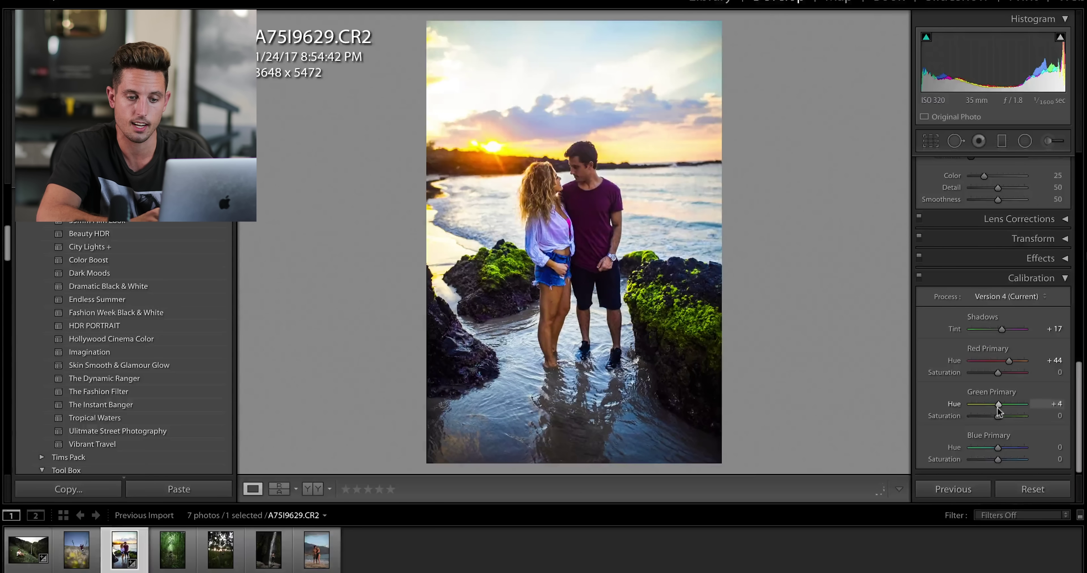
{"action": "key", "text": "ctrl+z"}
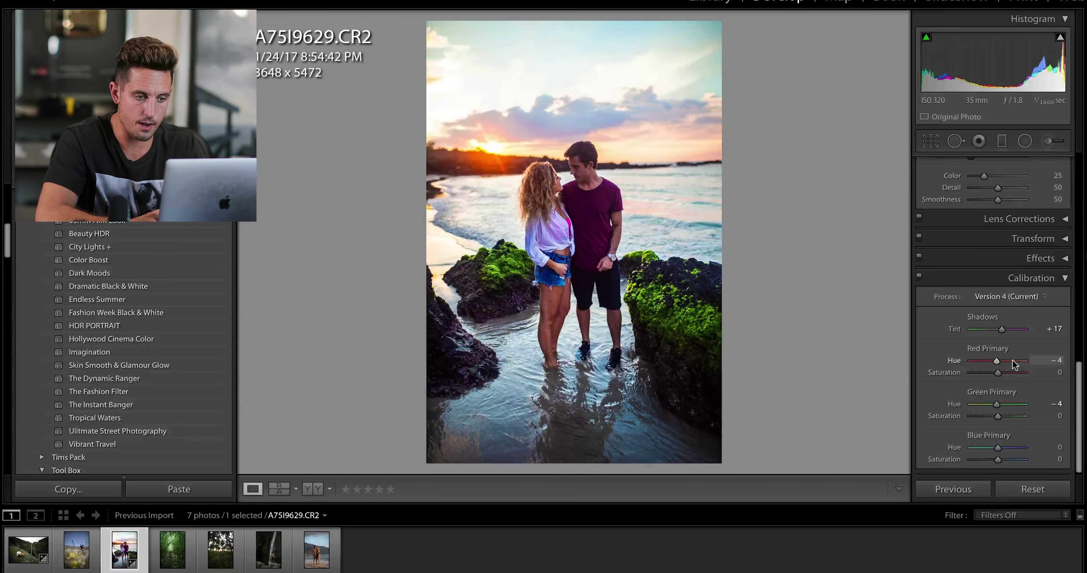
{"action": "left_click", "coordinate": [982, 449]}
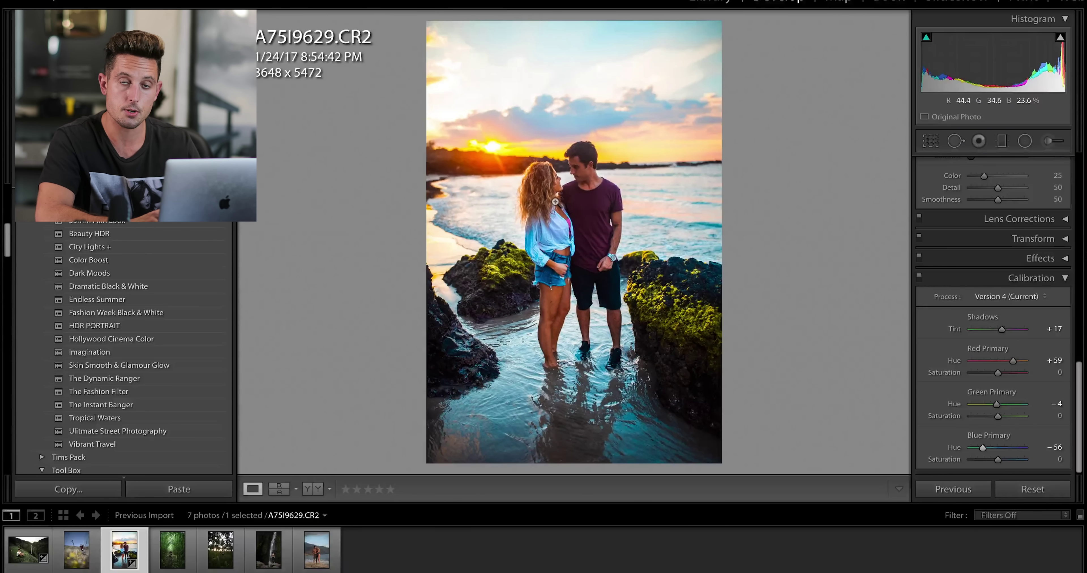
{"action": "scroll", "coordinate": [1004, 428], "scroll_direction": "up", "scroll_amount": 15}
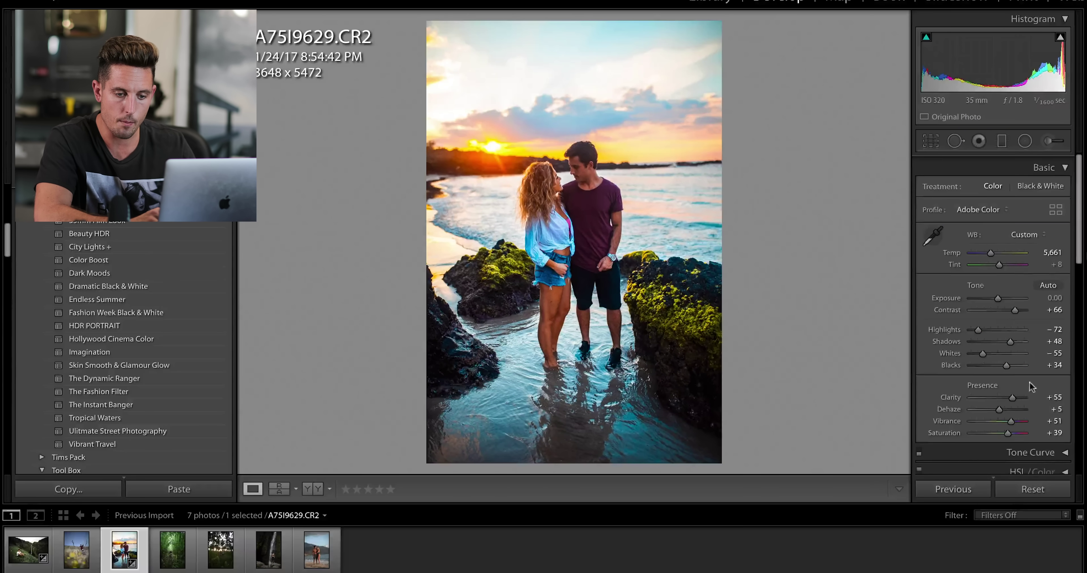
Set the beach photo to Vibrance -5 and Saturation +40, then compare it side by side with the original, zoomed in
{"action": "mouse_move", "coordinate": [1011, 416]}
{"action": "left_mouse_down"}
{"action": "mouse_move", "coordinate": [996, 417]}
{"action": "mouse_move", "coordinate": [1001, 430]}
{"action": "left_mouse_up"}
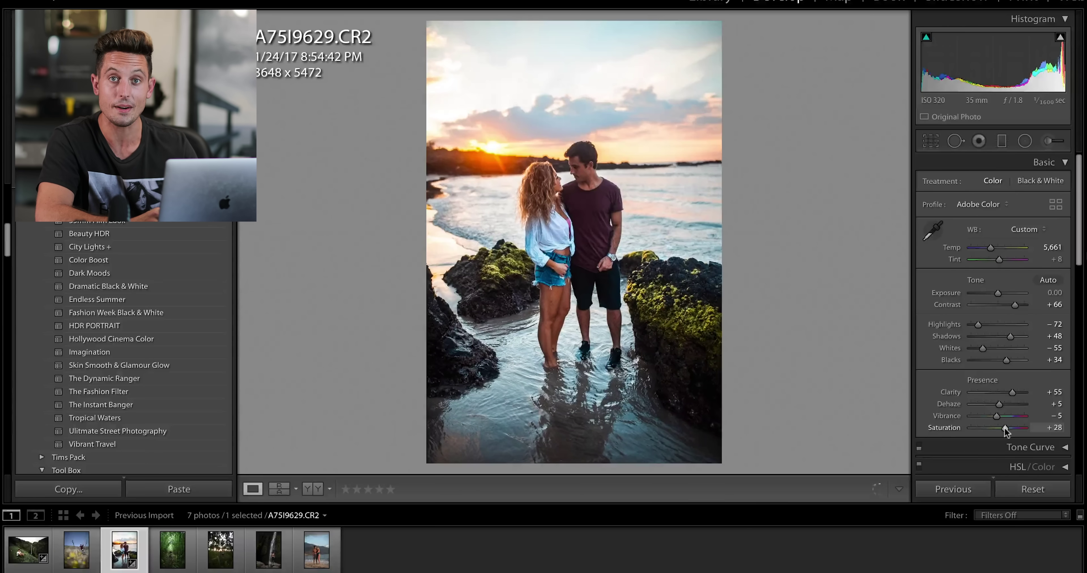
{"action": "left_click_drag", "start_coordinate": [1005, 430], "coordinate": [1009, 430]}
{"action": "left_click", "coordinate": [313, 490]}
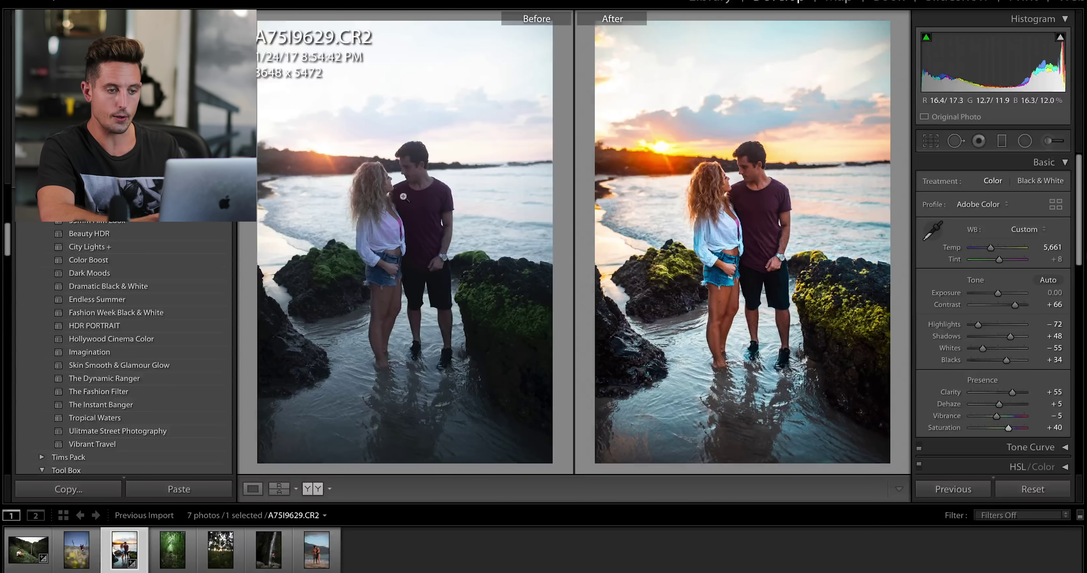
{"action": "left_click_drag", "start_coordinate": [398, 193], "coordinate": [441, 259]}
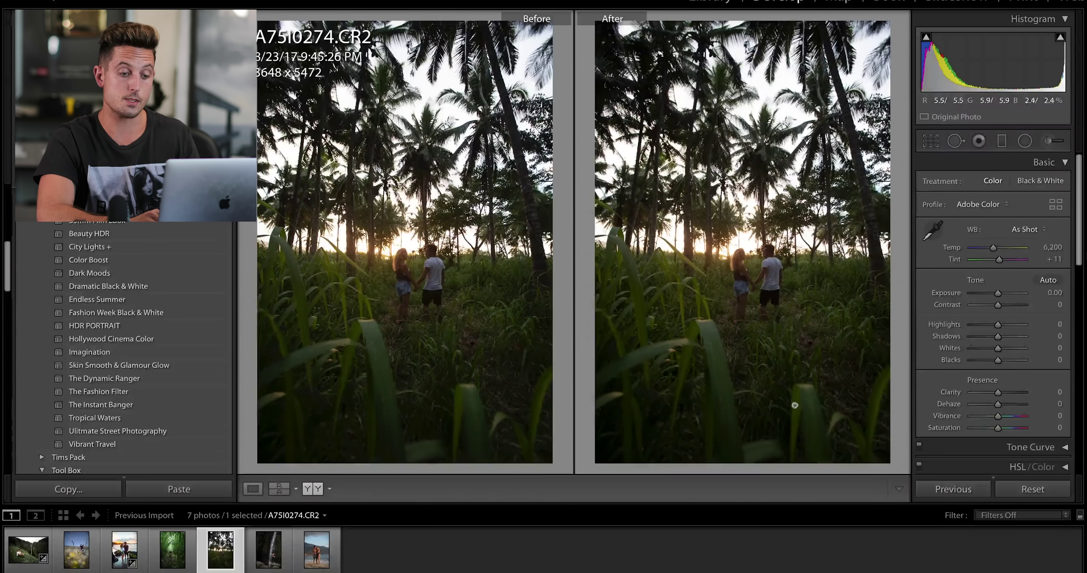
Apply The Instant Banger preset to the palm-field photo and zoom in and out on the couple to compare
{"action": "left_click", "coordinate": [215, 406]}
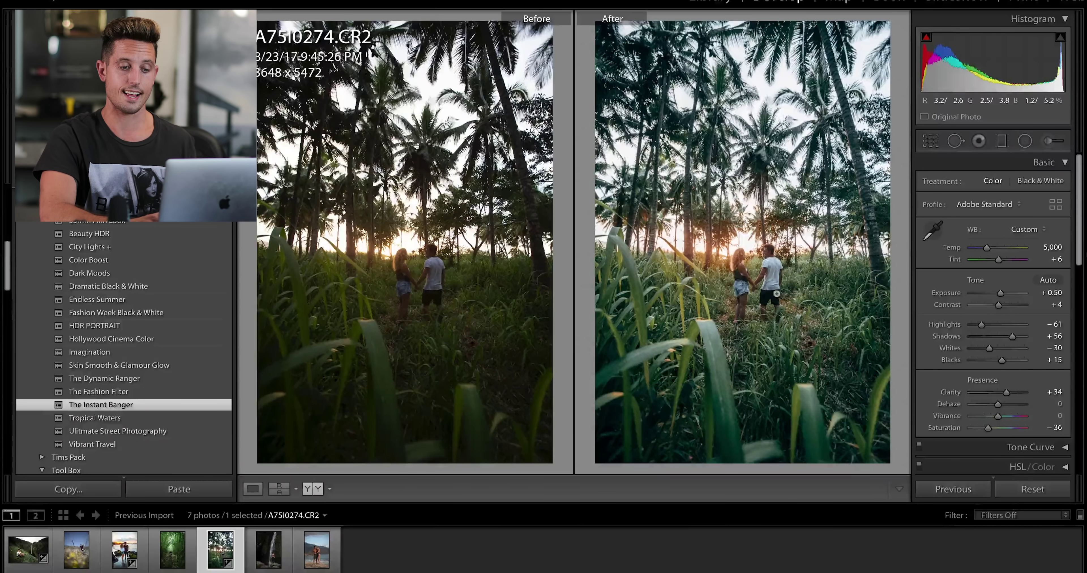
{"action": "left_click", "coordinate": [777, 294]}
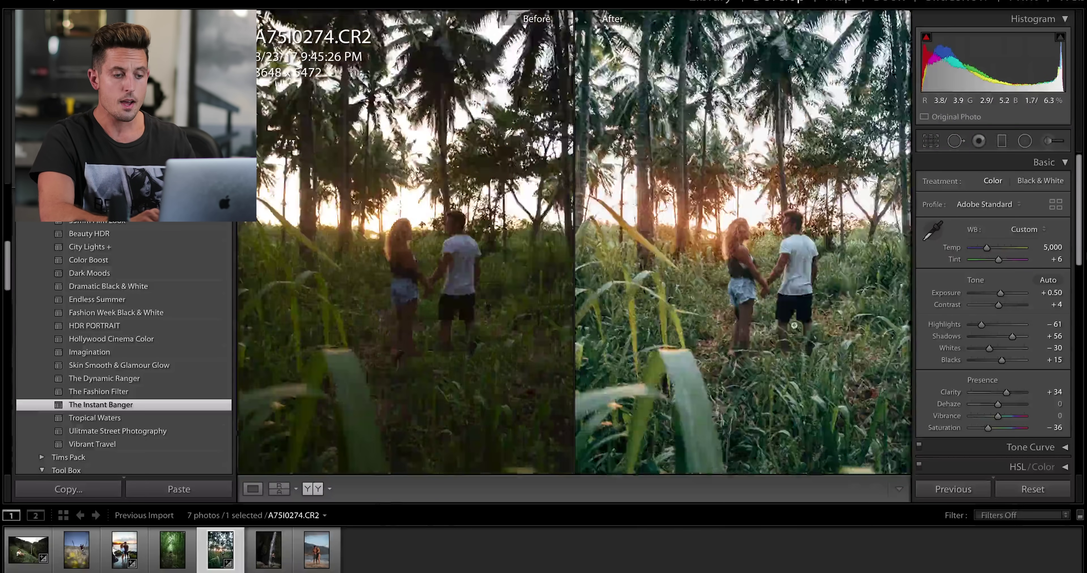
{"action": "left_click", "coordinate": [793, 326]}
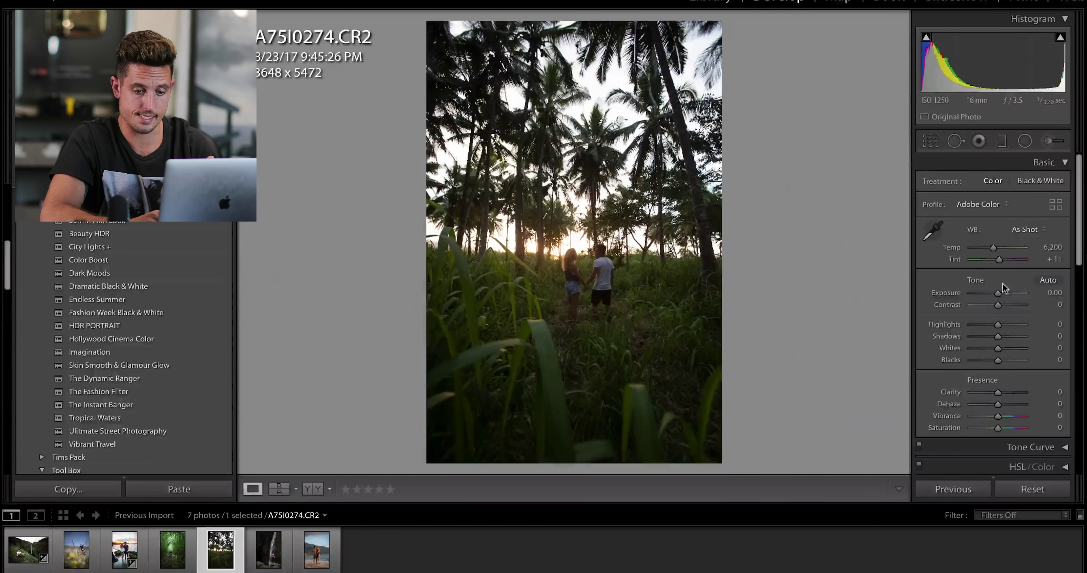
Set Exposure +1.00, Contrast +23, Highlights -27, Shadows +31, Whites +26, Blacks -25 and Clarity +30
{"action": "left_click_drag", "start_coordinate": [1001, 292], "coordinate": [1005, 292]}
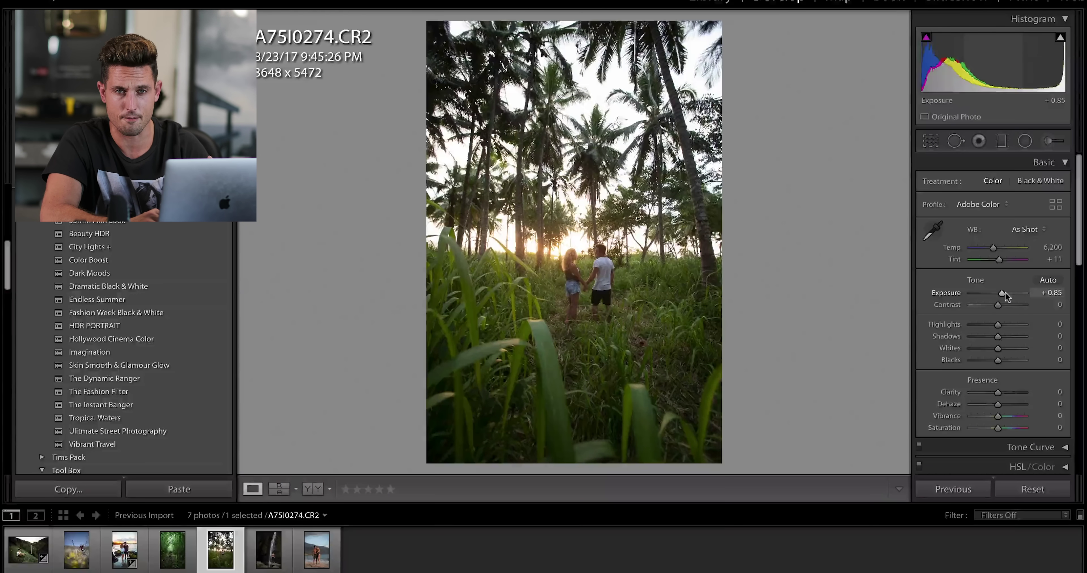
{"action": "left_click_drag", "start_coordinate": [1006, 293], "coordinate": [998, 309]}
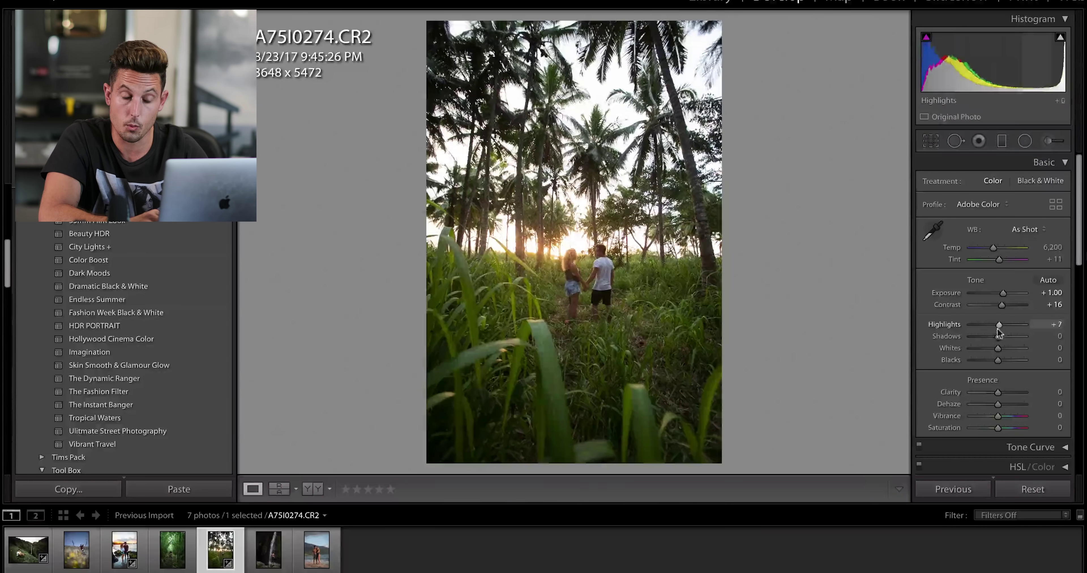
{"action": "left_click_drag", "start_coordinate": [997, 325], "coordinate": [997, 352]}
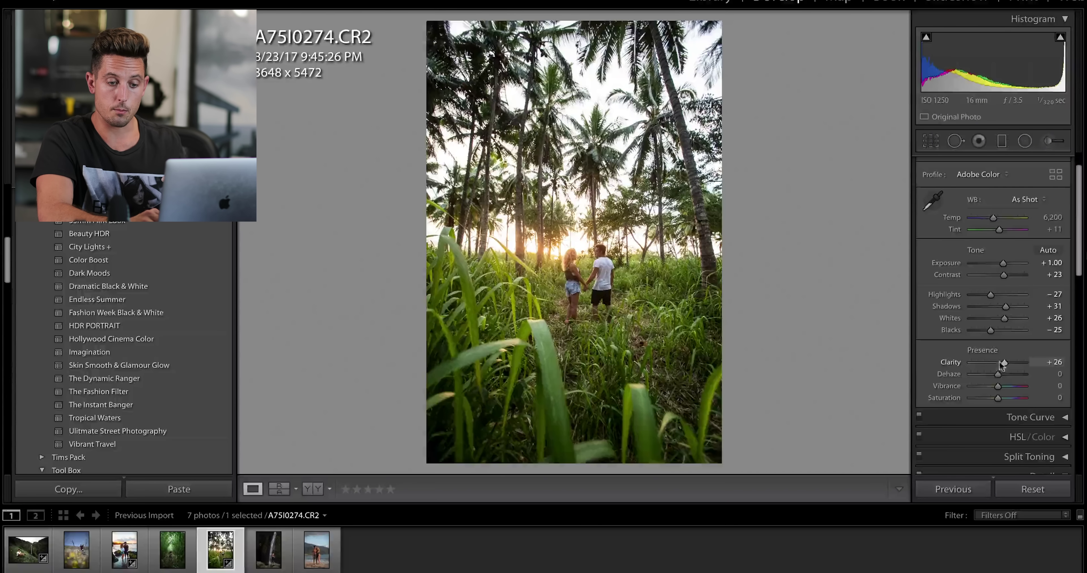
{"action": "left_click_drag", "start_coordinate": [996, 363], "coordinate": [1006, 368]}
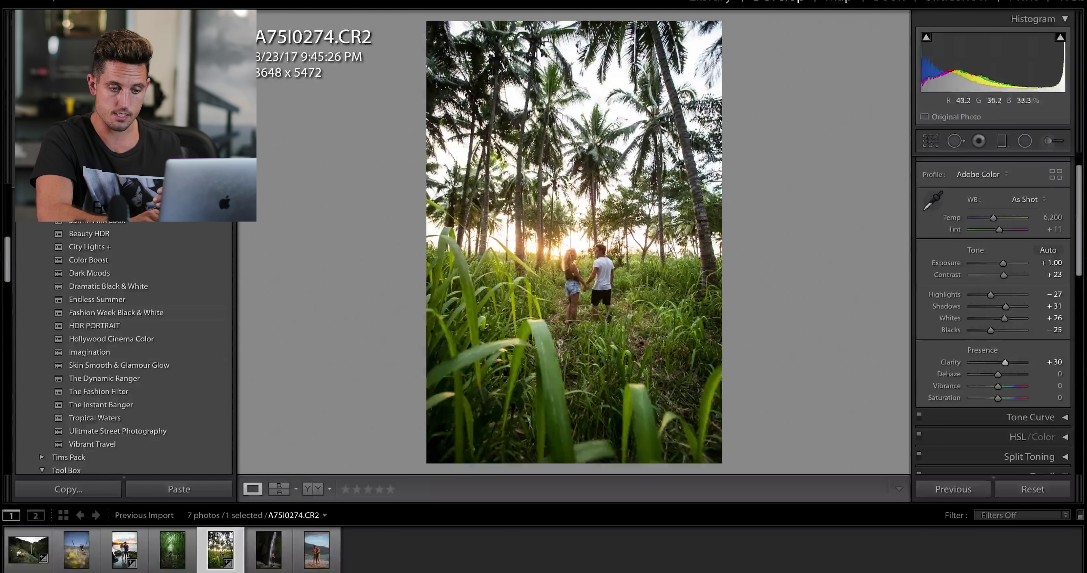
{"action": "key", "text": "super+1"}
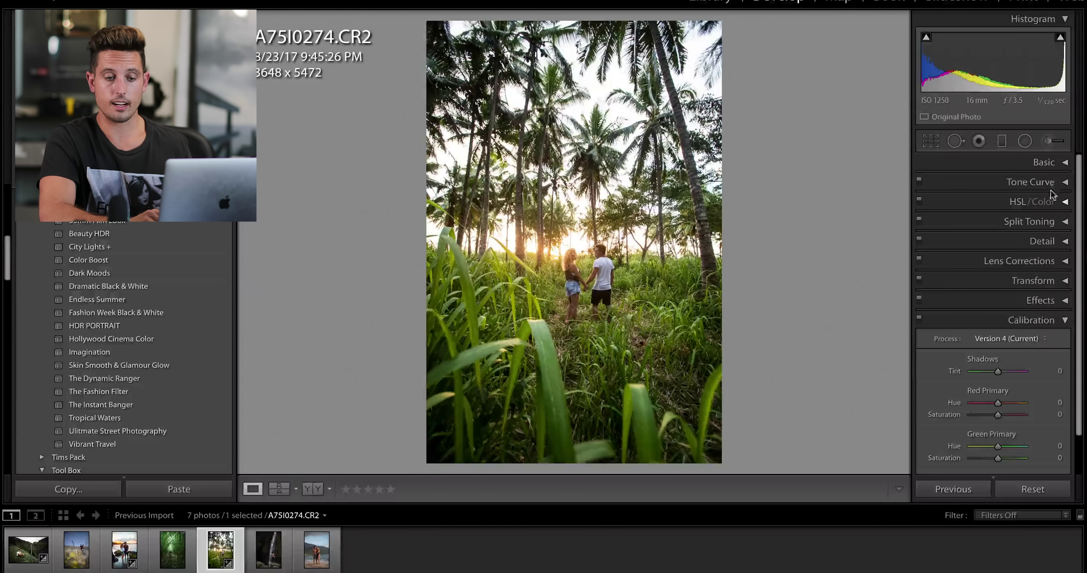
Shape the RGB tone curve by raising its upper section and adjusting the shadow point
{"action": "left_click", "coordinate": [1054, 184]}
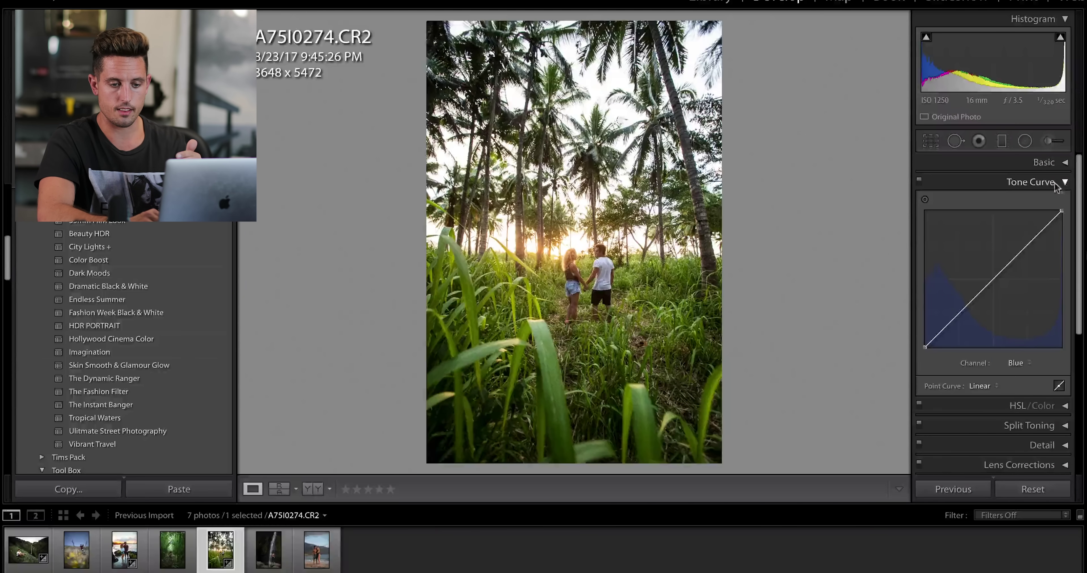
{"action": "left_click", "coordinate": [1030, 363]}
{"action": "left_click", "coordinate": [1013, 334]}
{"action": "mouse_move", "coordinate": [1021, 248]}
{"action": "left_mouse_down"}
{"action": "mouse_move", "coordinate": [1023, 235]}
{"action": "mouse_move", "coordinate": [1035, 248]}
{"action": "left_mouse_up"}
{"action": "left_click_drag", "start_coordinate": [947, 321], "coordinate": [949, 322]}
On the Red channel curve, raise the highlights and pull down the shadows
{"action": "left_click", "coordinate": [1019, 363]}
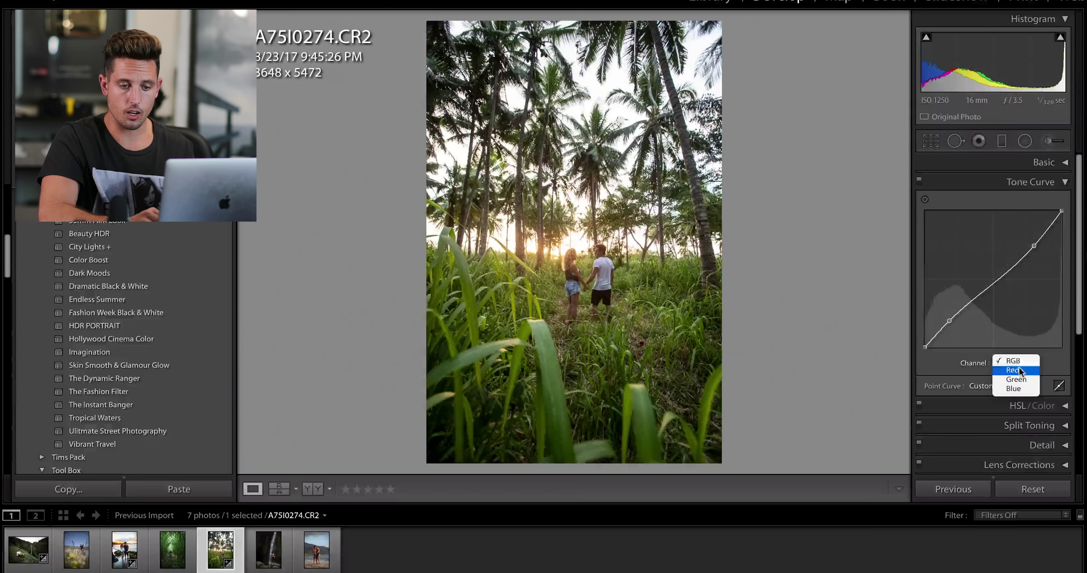
{"action": "left_click", "coordinate": [1018, 373]}
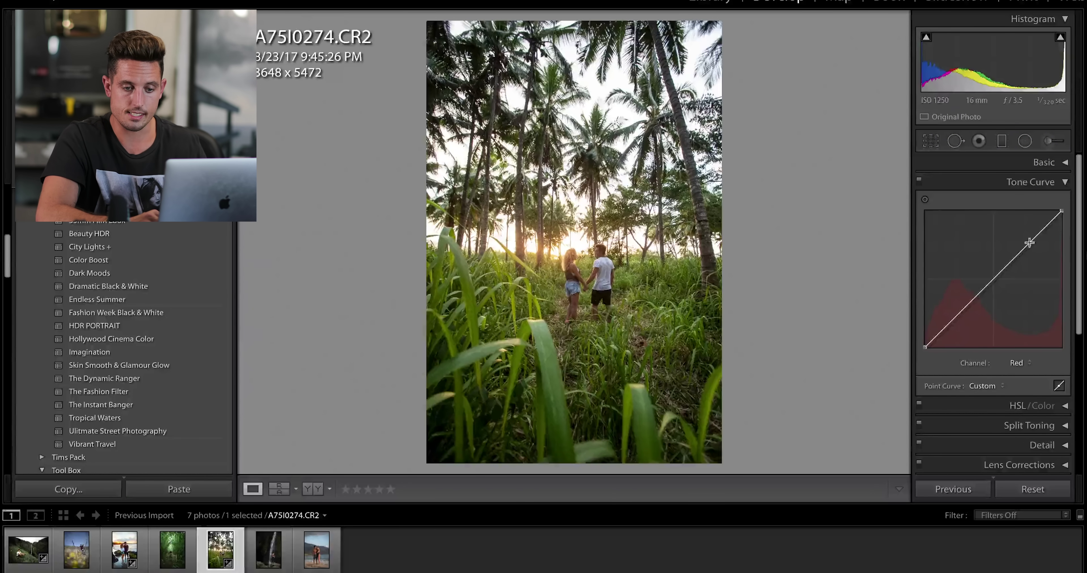
{"action": "left_click_drag", "start_coordinate": [1030, 238], "coordinate": [1028, 231]}
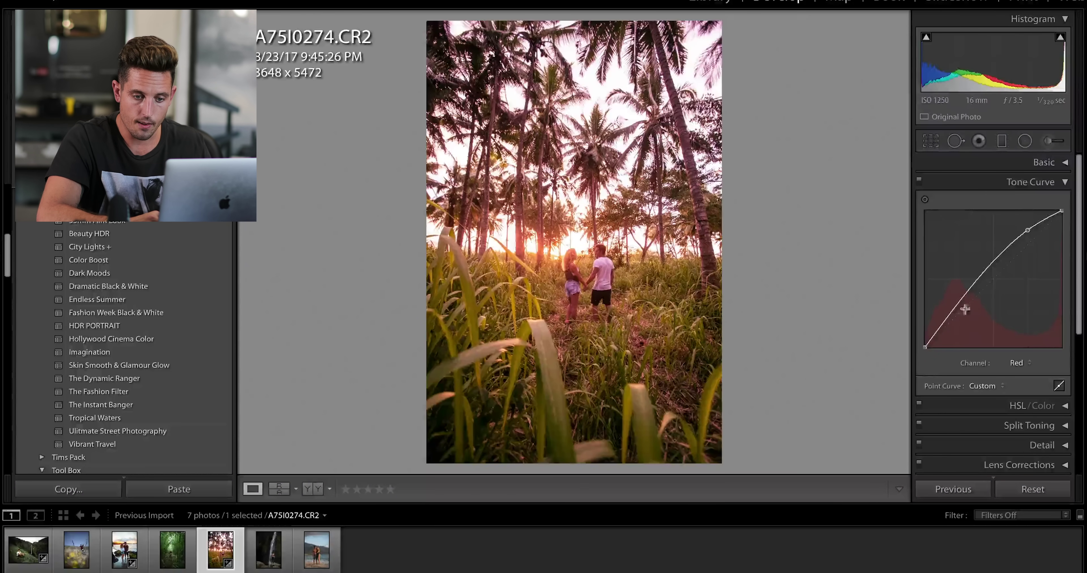
{"action": "left_click_drag", "start_coordinate": [947, 323], "coordinate": [947, 334]}
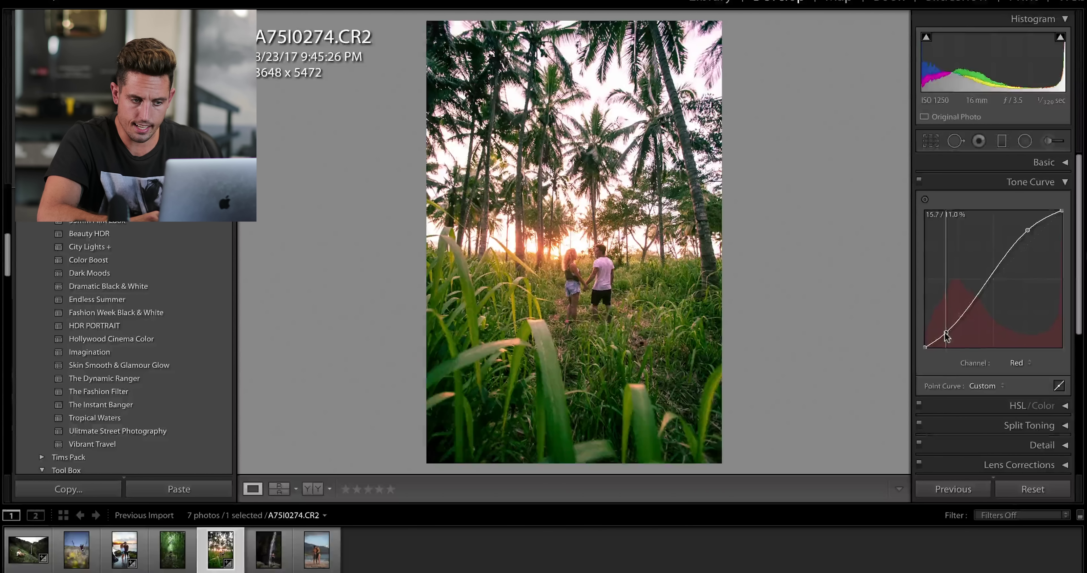
On the Green channel curve, raise the upper tones and pull down the shadows
{"action": "left_click", "coordinate": [1016, 363]}
{"action": "left_click", "coordinate": [1018, 371]}
{"action": "left_click_drag", "start_coordinate": [1033, 239], "coordinate": [1031, 234]}
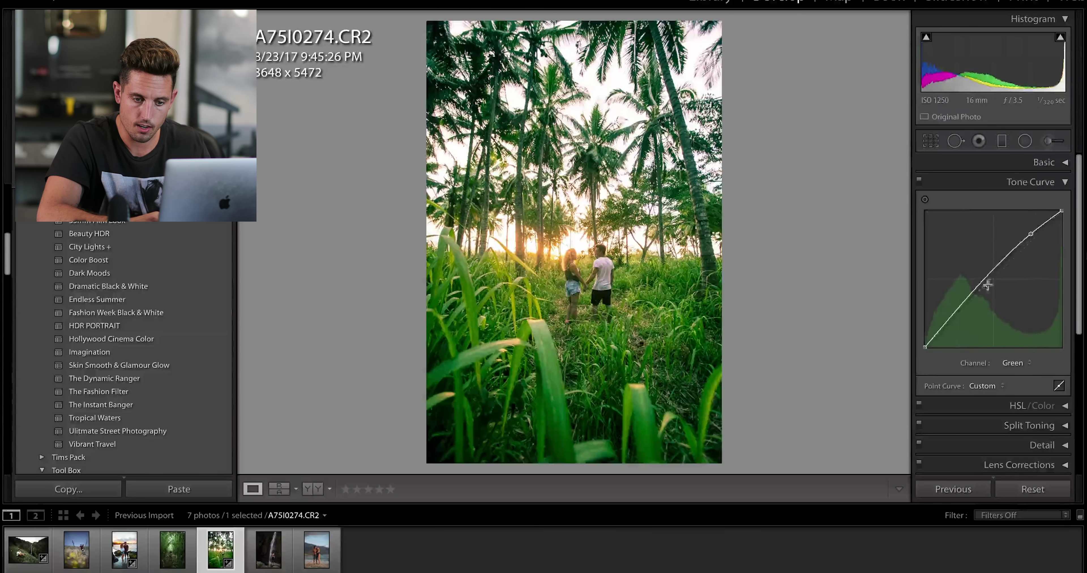
{"action": "left_click_drag", "start_coordinate": [953, 320], "coordinate": [952, 327]}
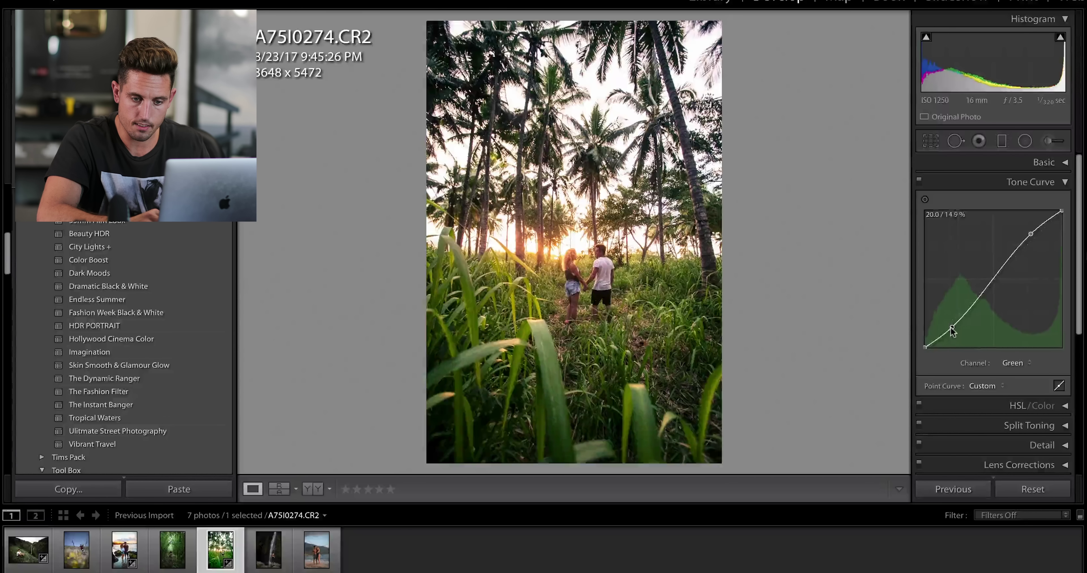
On the Blue channel curve, lower the shadows slightly and raise the highlights, then check colours zoomed in
{"action": "left_click", "coordinate": [1003, 363]}
{"action": "left_click", "coordinate": [1012, 372]}
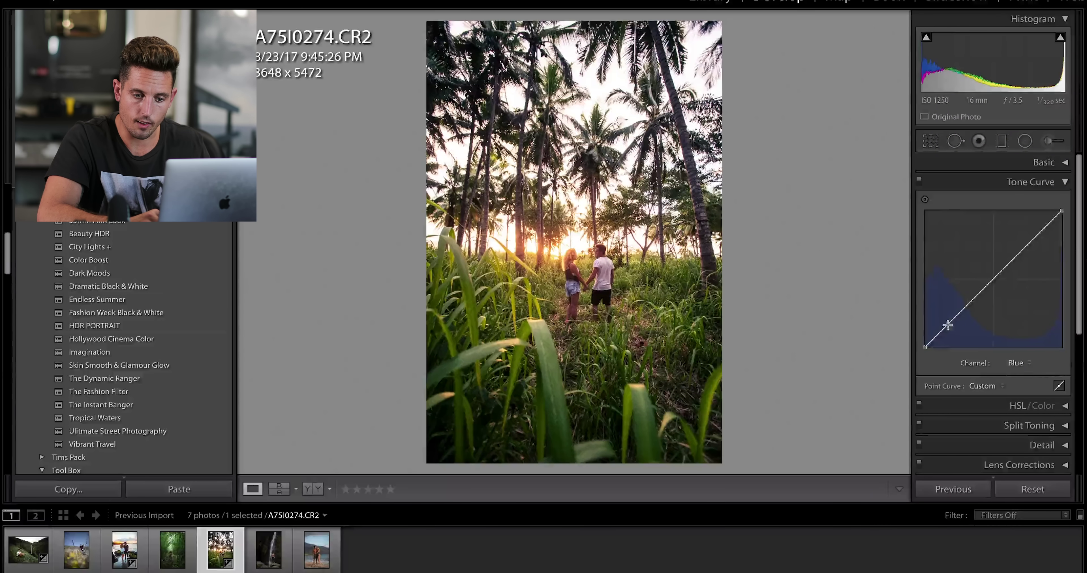
{"action": "left_click_drag", "start_coordinate": [949, 324], "coordinate": [950, 329]}
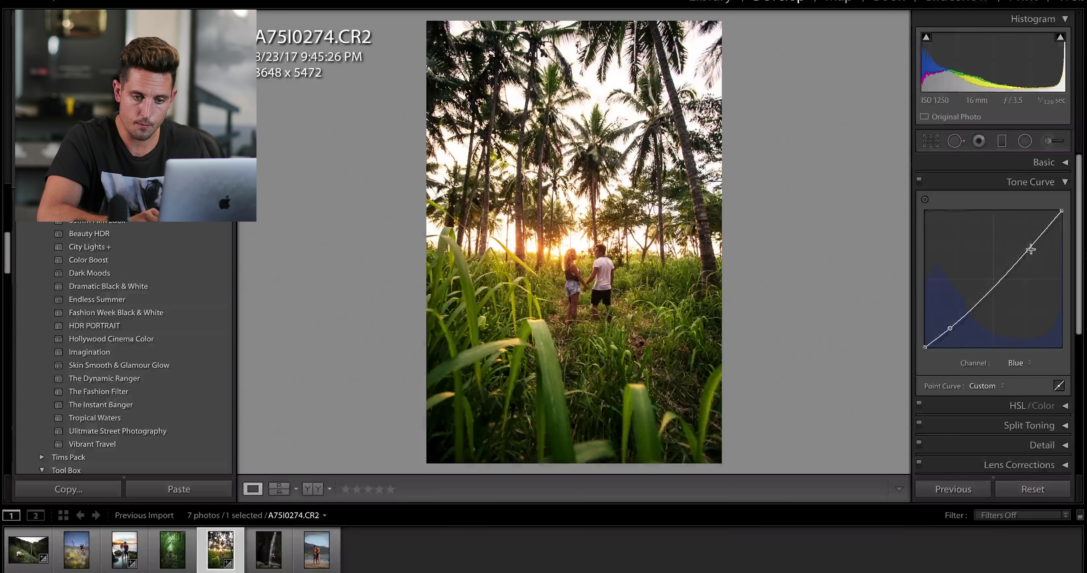
{"action": "left_click_drag", "start_coordinate": [1030, 249], "coordinate": [1027, 242]}
{"action": "left_click", "coordinate": [597, 282]}
{"action": "left_click", "coordinate": [597, 228]}
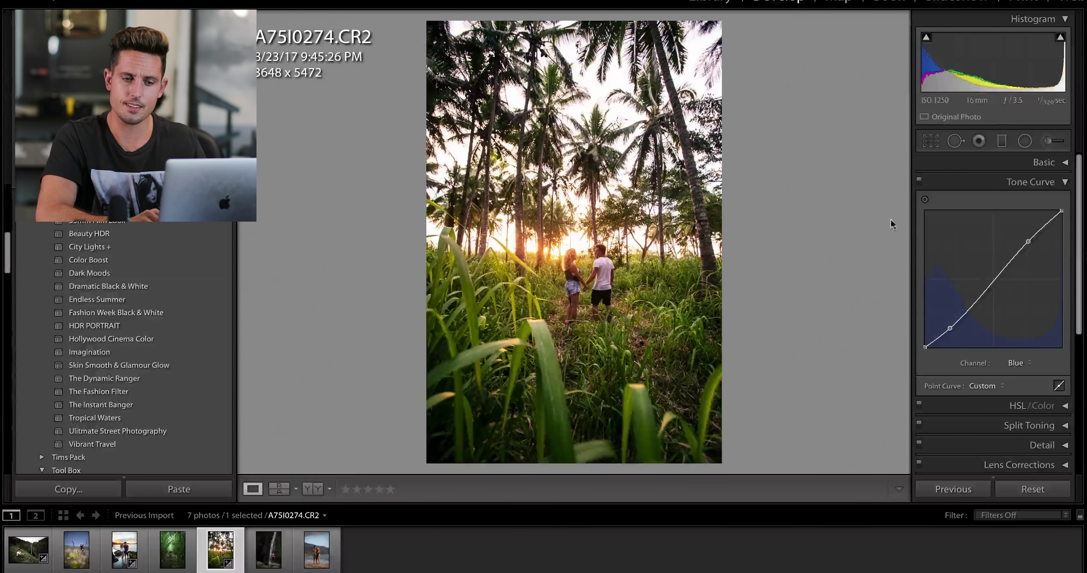
Back on the RGB curve, lift the shadow point slightly
{"action": "left_click", "coordinate": [1015, 364]}
{"action": "left_click", "coordinate": [1012, 333]}
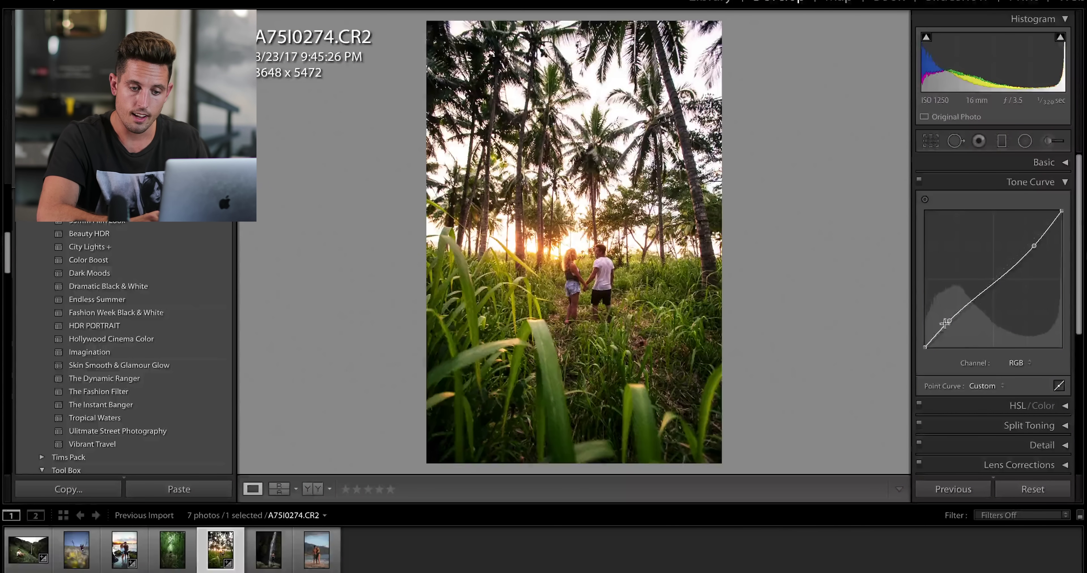
{"action": "left_click_drag", "start_coordinate": [945, 322], "coordinate": [948, 313]}
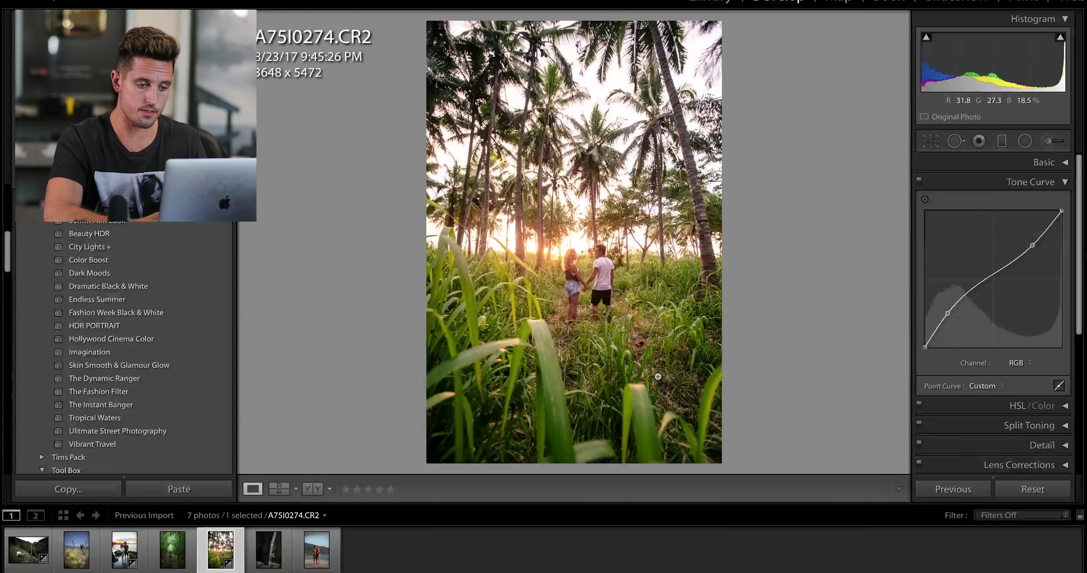
In Calibration, set Red Primary Hue to +32 and Blue Primary Hue to +39
{"action": "left_click", "coordinate": [1065, 183]}
{"action": "left_click", "coordinate": [1064, 242]}
{"action": "left_click_drag", "start_coordinate": [983, 330], "coordinate": [993, 331]}
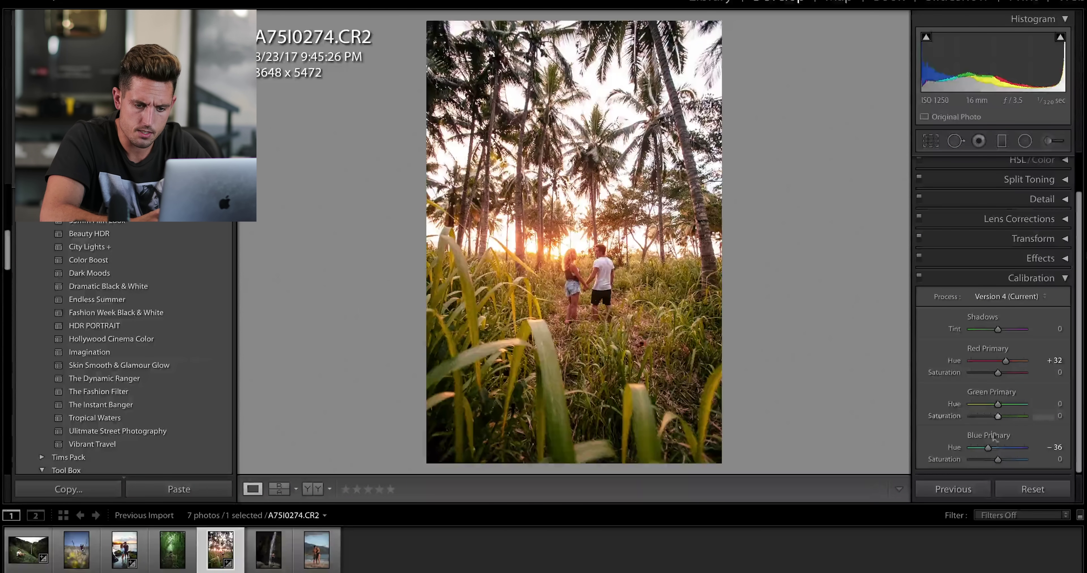
{"action": "left_click_drag", "start_coordinate": [988, 447], "coordinate": [1007, 447]}
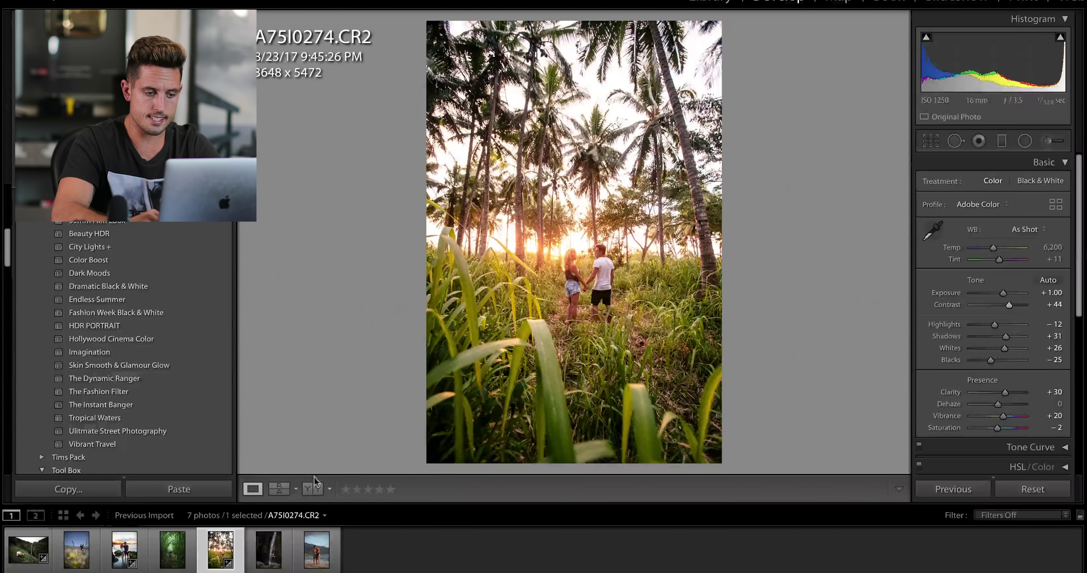
Compare the palm photo's edit with its original side by side, zooming in on the couple
{"action": "left_click", "coordinate": [313, 489]}
{"action": "left_click", "coordinate": [735, 305]}
{"action": "left_click", "coordinate": [757, 335]}
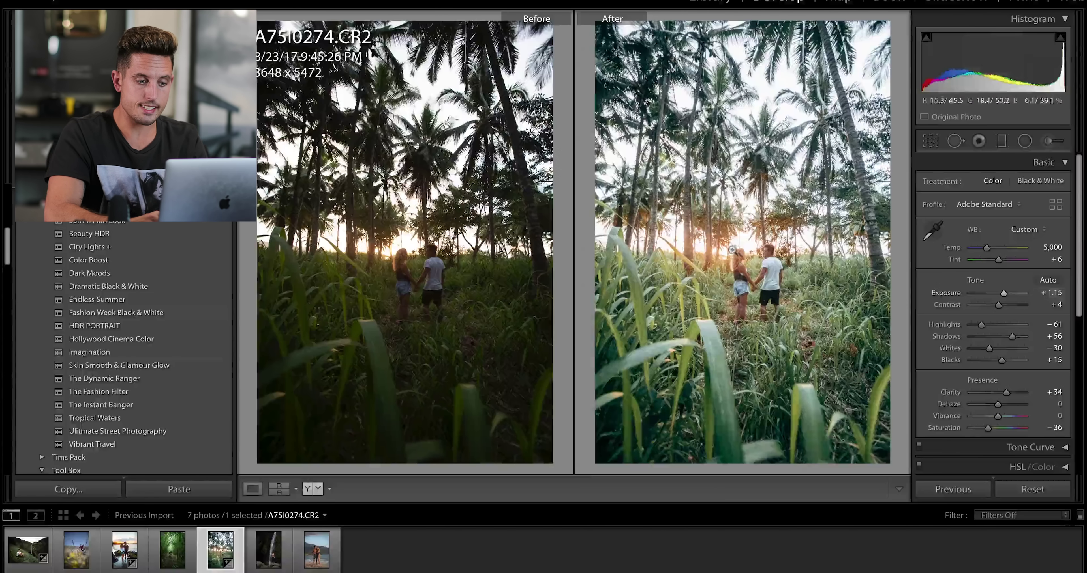
Try The Instant Banger preset in the comparison, then undo it to restore the warm edit
{"action": "left_click", "coordinate": [740, 346]}
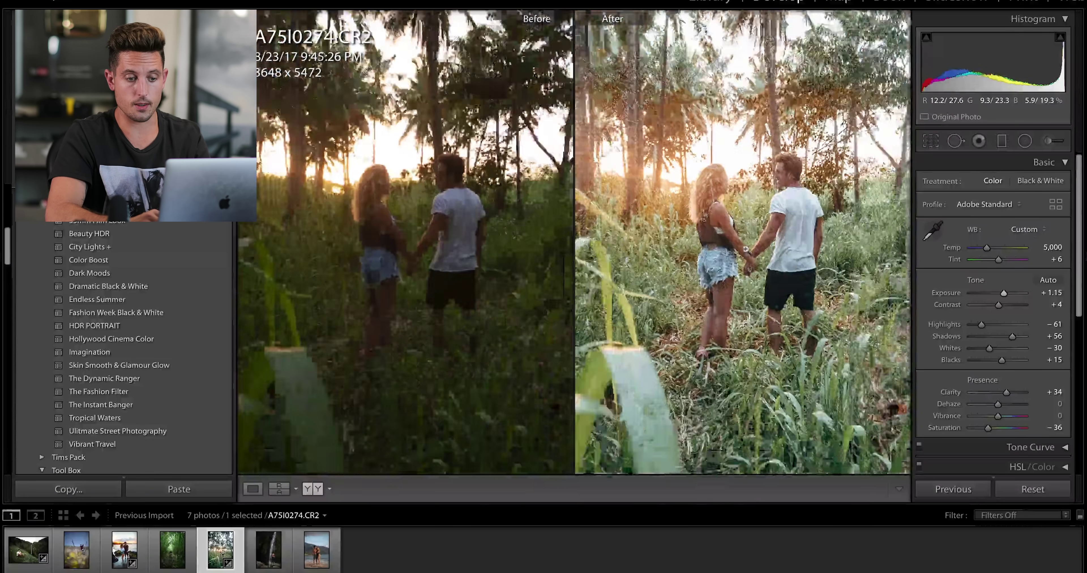
{"action": "left_click", "coordinate": [748, 251]}
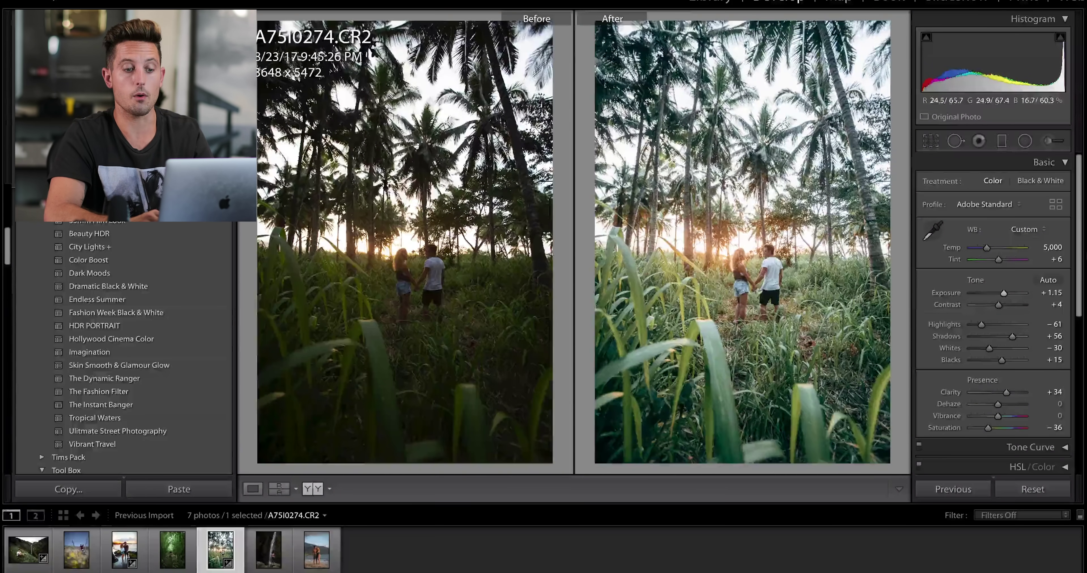
{"action": "left_click", "coordinate": [760, 294]}
{"action": "left_click", "coordinate": [765, 297]}
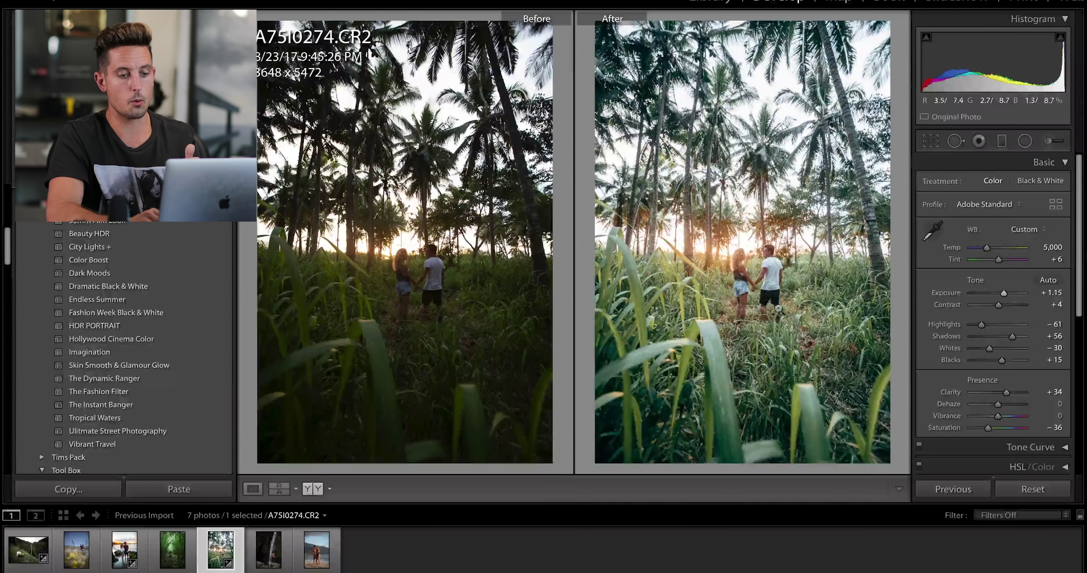
{"action": "key", "text": "super+z"}
{"action": "key", "text": "super+z"}
{"action": "key", "text": "super+z"}
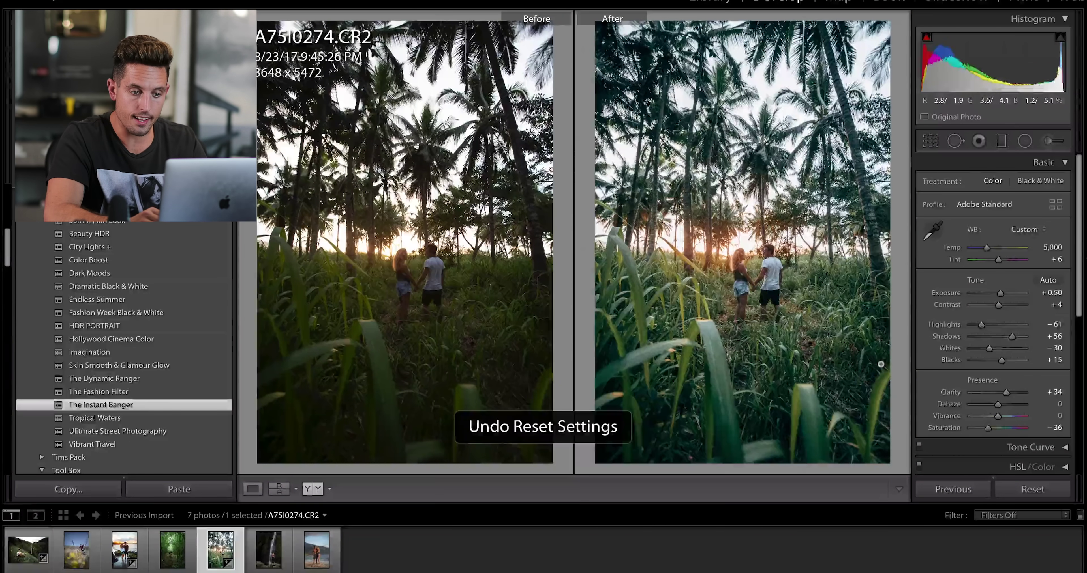
{"action": "left_click", "coordinate": [746, 256]}
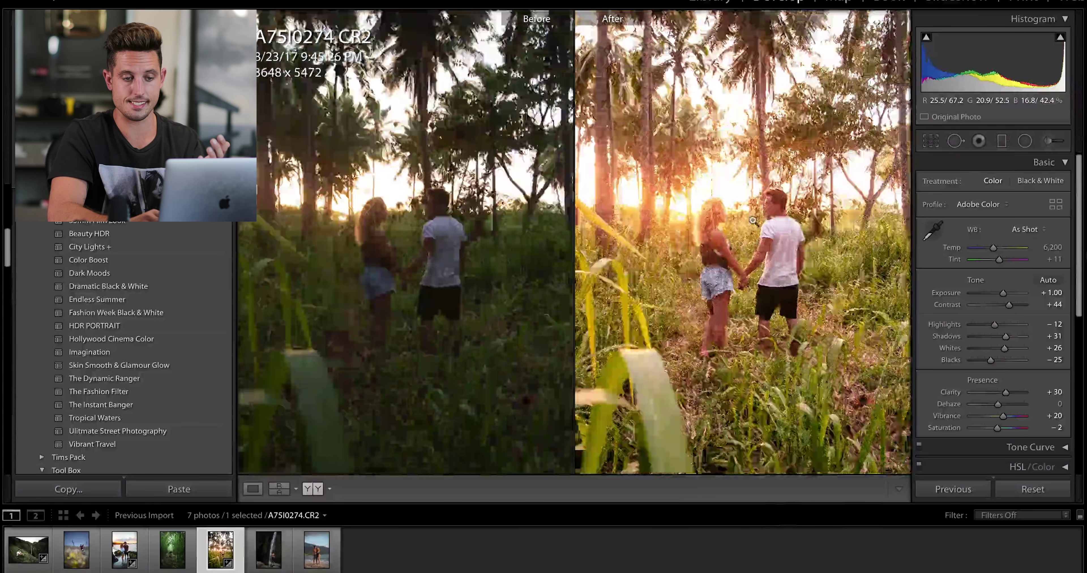
{"action": "left_click", "coordinate": [753, 220]}
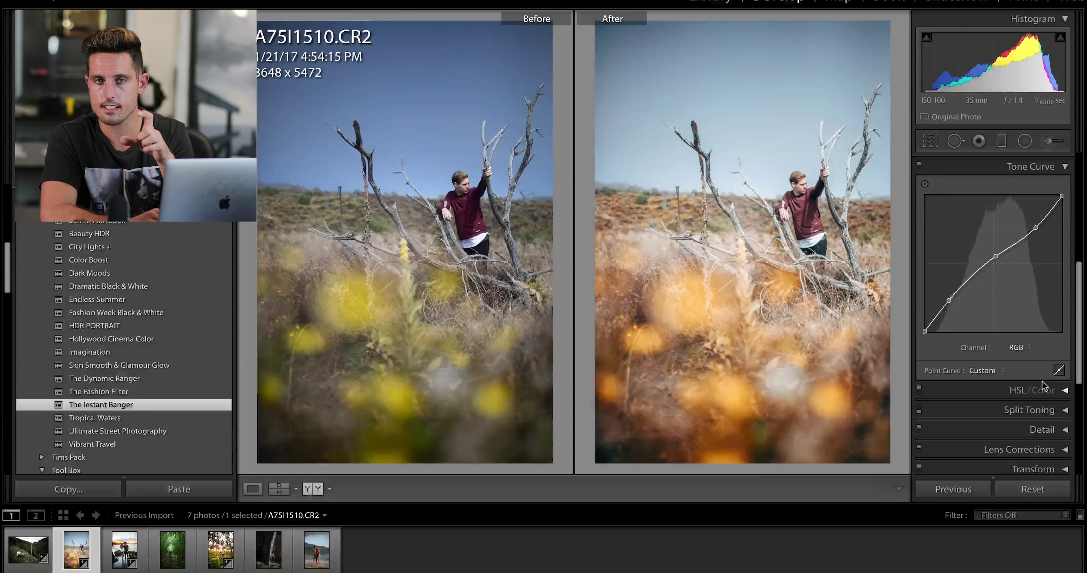
Inspect the dead-tree portrait's Red and other channel curves, return to RGB, and scroll to Calibration
{"action": "left_click", "coordinate": [1015, 348]}
{"action": "left_click", "coordinate": [1018, 360]}
{"action": "left_click", "coordinate": [1021, 348]}
{"action": "left_click", "coordinate": [1021, 369]}
{"action": "left_click", "coordinate": [1018, 348]}
{"action": "left_click", "coordinate": [1017, 331]}
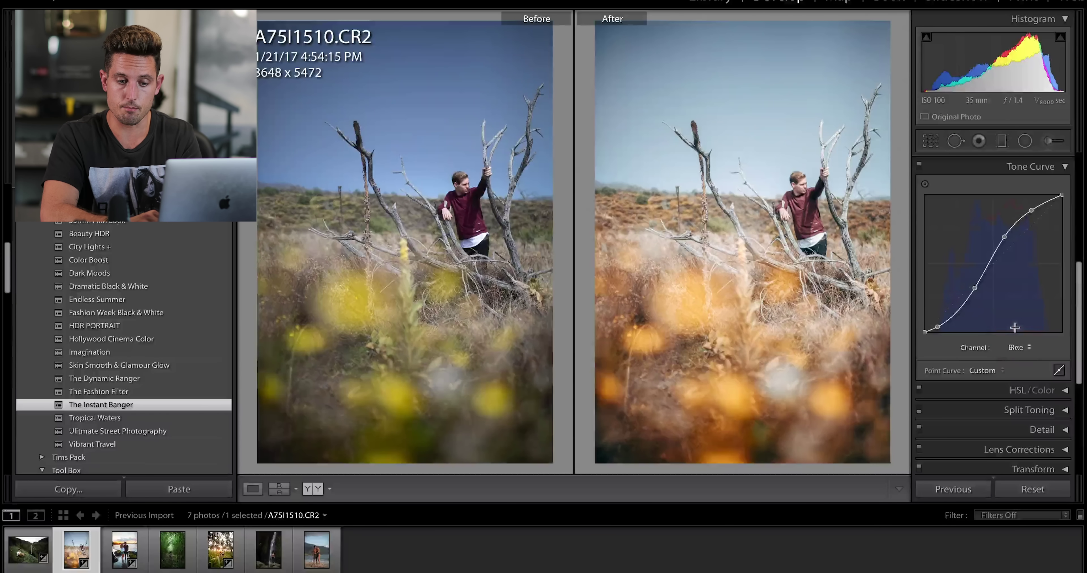
{"action": "left_click", "coordinate": [1019, 348]}
{"action": "left_click", "coordinate": [1017, 338]}
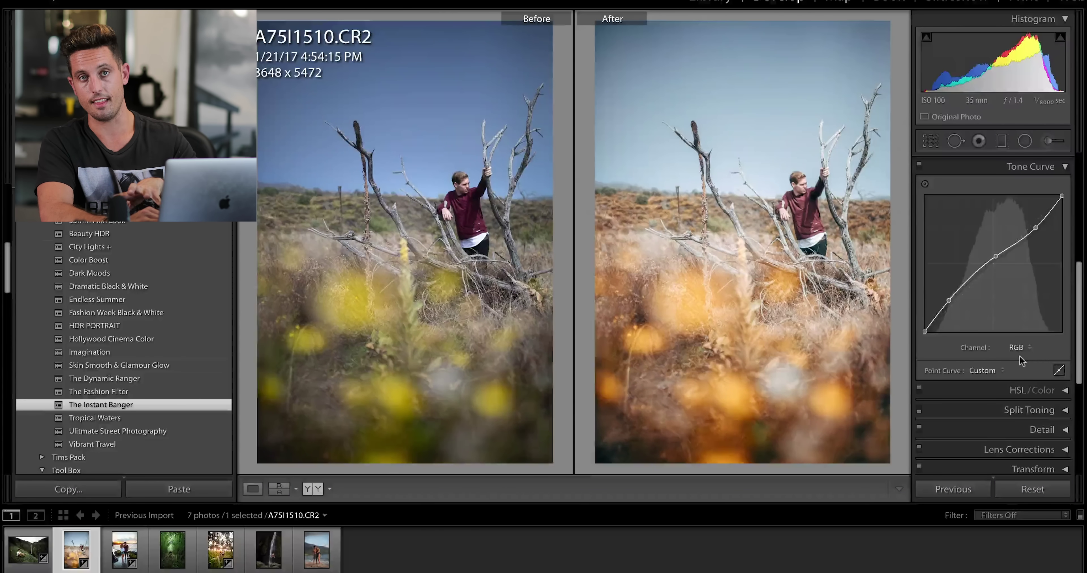
{"action": "scroll", "coordinate": [1020, 357], "scroll_direction": "down", "scroll_amount": 5}
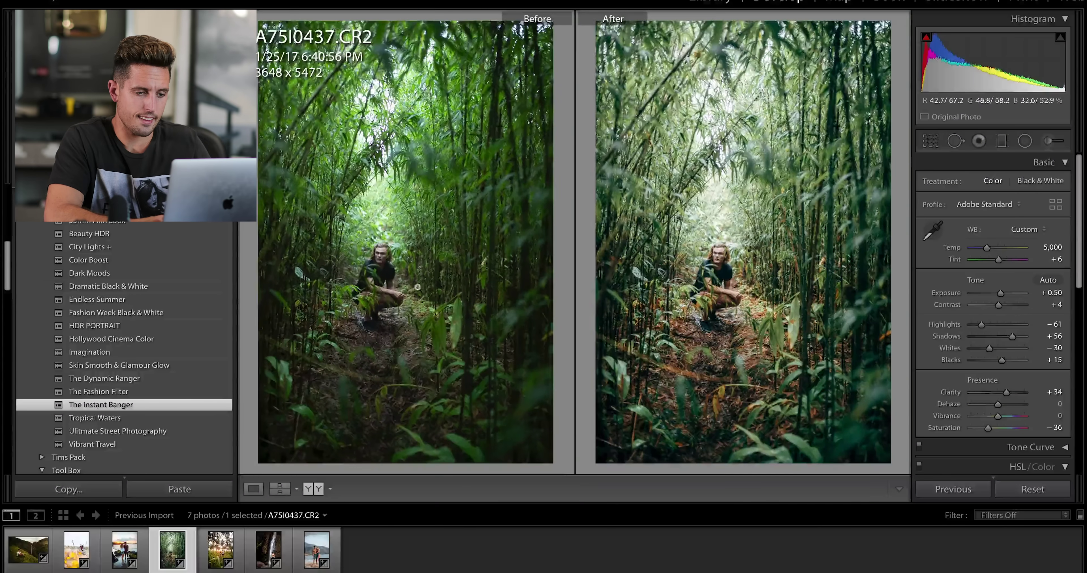
Zoom into the bamboo portrait's subject and forest floor, pan across the close-up, then fit both views again
{"action": "left_click", "coordinate": [441, 149]}
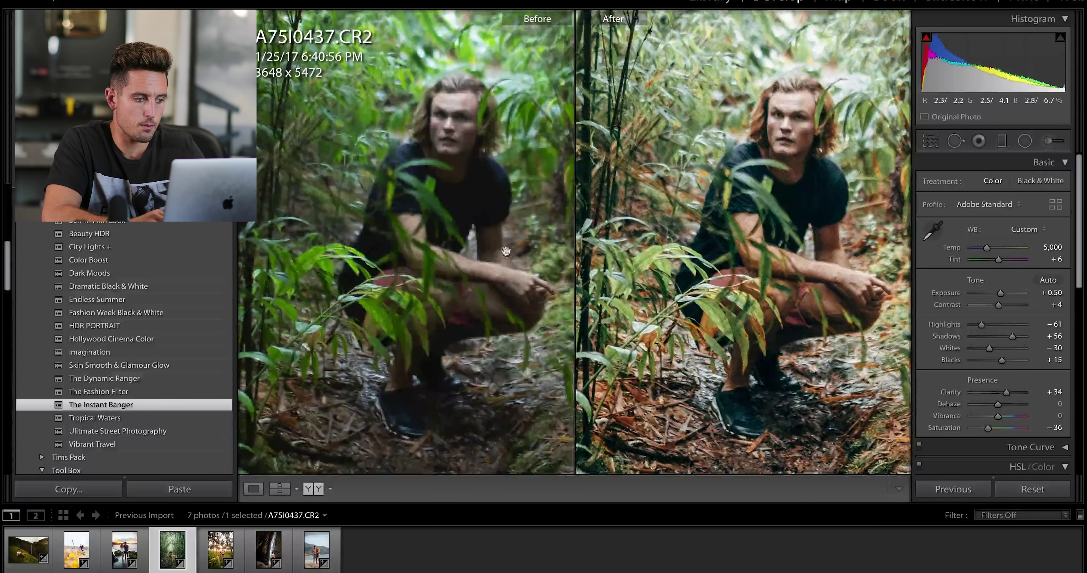
{"action": "left_click", "coordinate": [506, 253]}
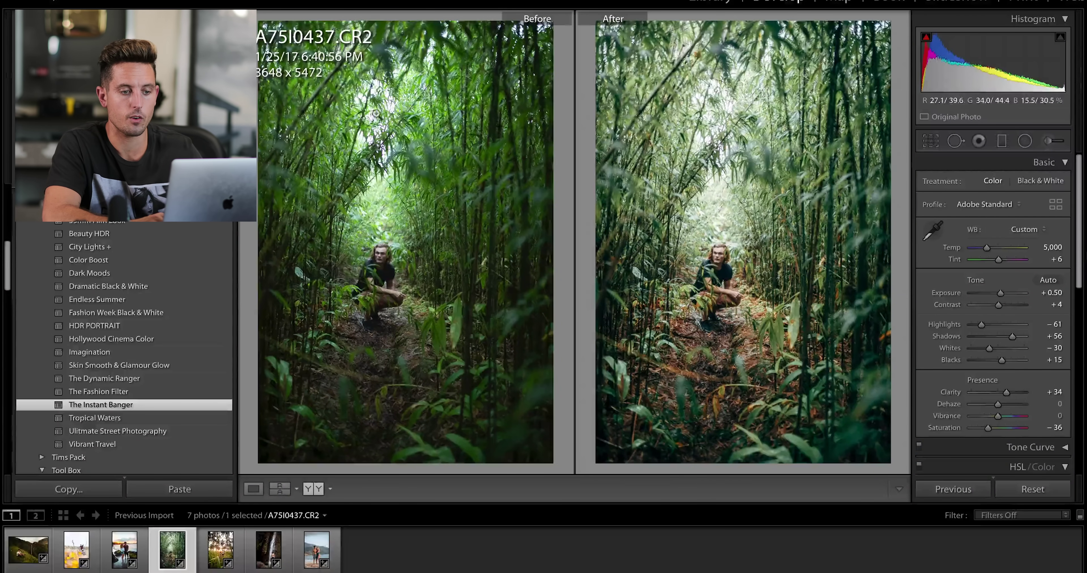
{"action": "left_click", "coordinate": [388, 380]}
{"action": "left_click_drag", "start_coordinate": [388, 380], "coordinate": [511, 236]}
{"action": "left_click", "coordinate": [514, 228]}
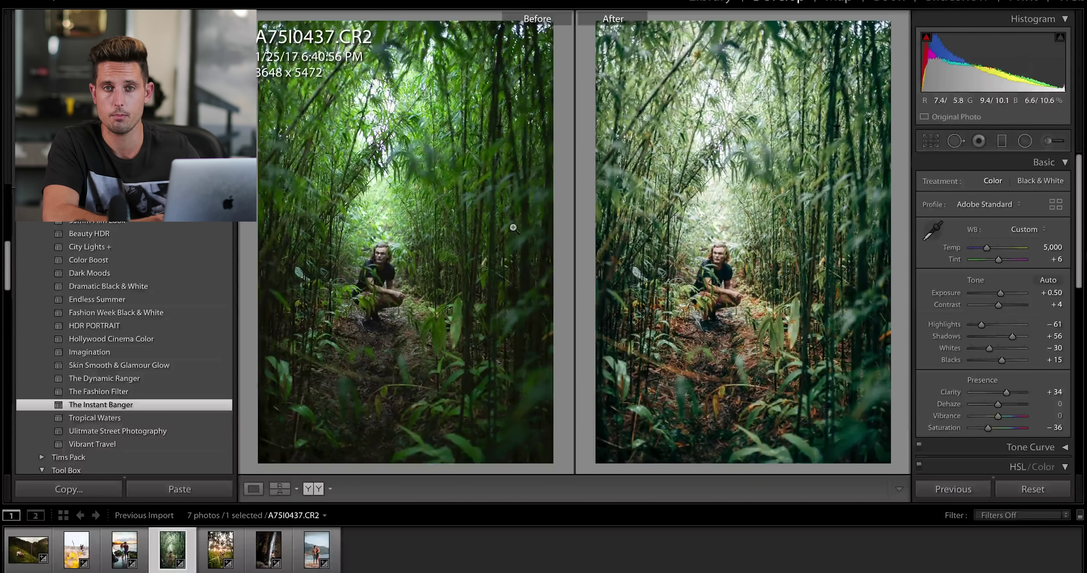